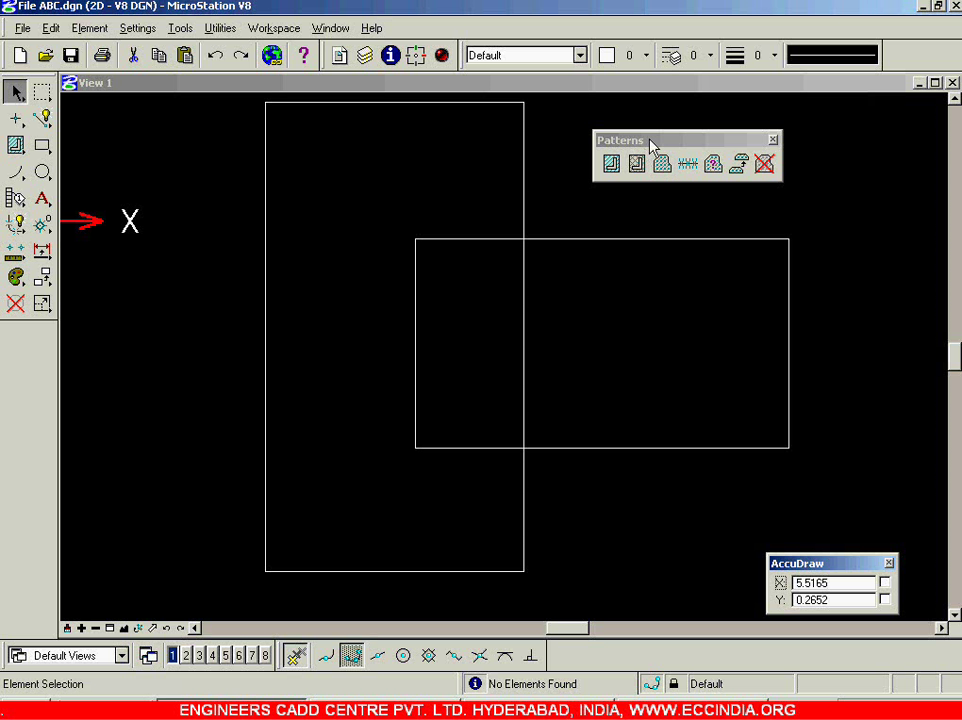
- Hatch the part of the tall rectangle outside the wide one with the Hatch Area Difference method, 1.0 spacing and 45° angle
left_click_drag(651, 142, 660, 142)
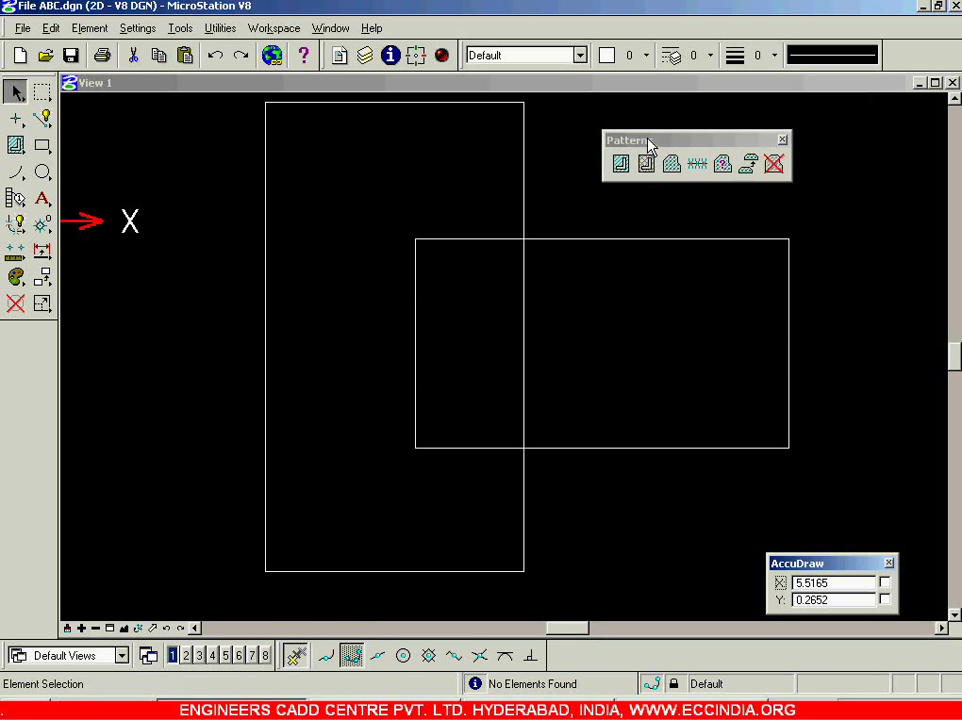
left_click_drag(648, 142, 660, 132)
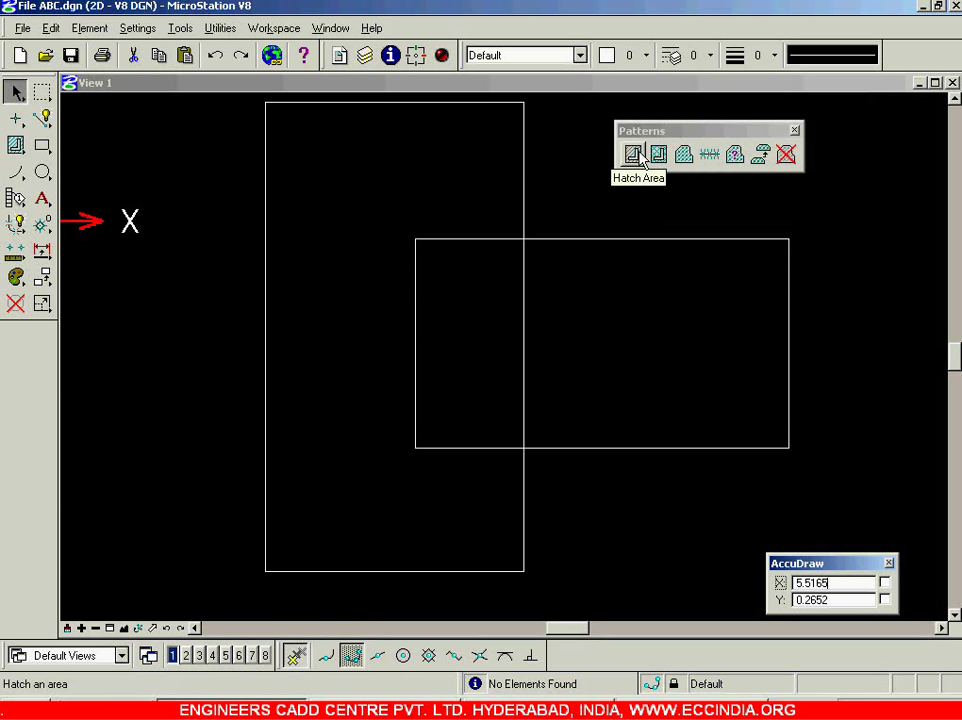
left_click(634, 155)
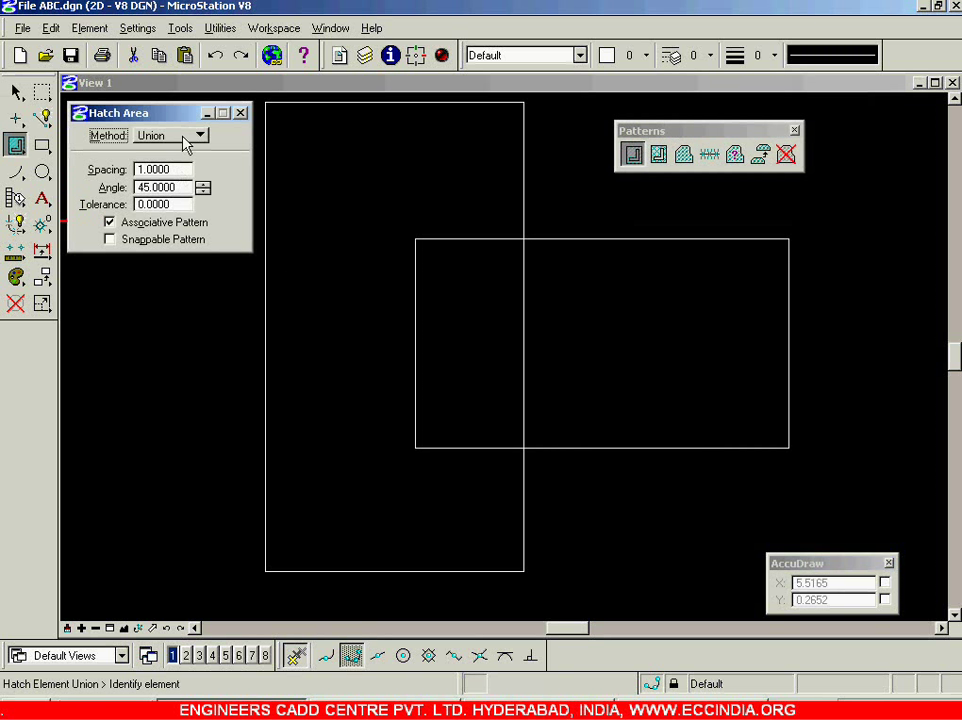
left_click(183, 136)
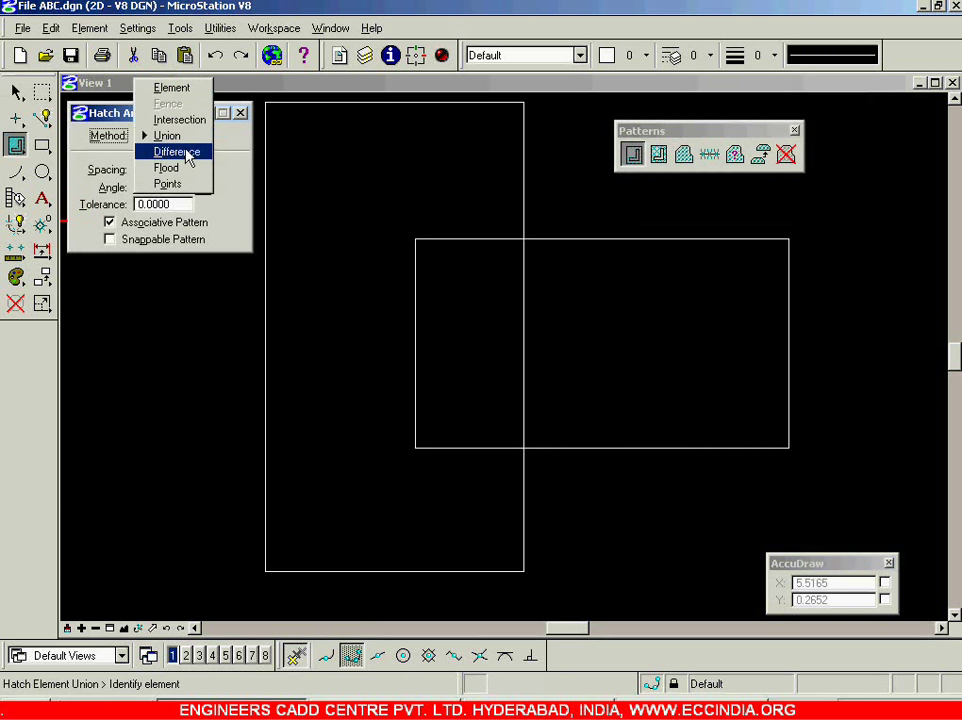
left_click(190, 151)
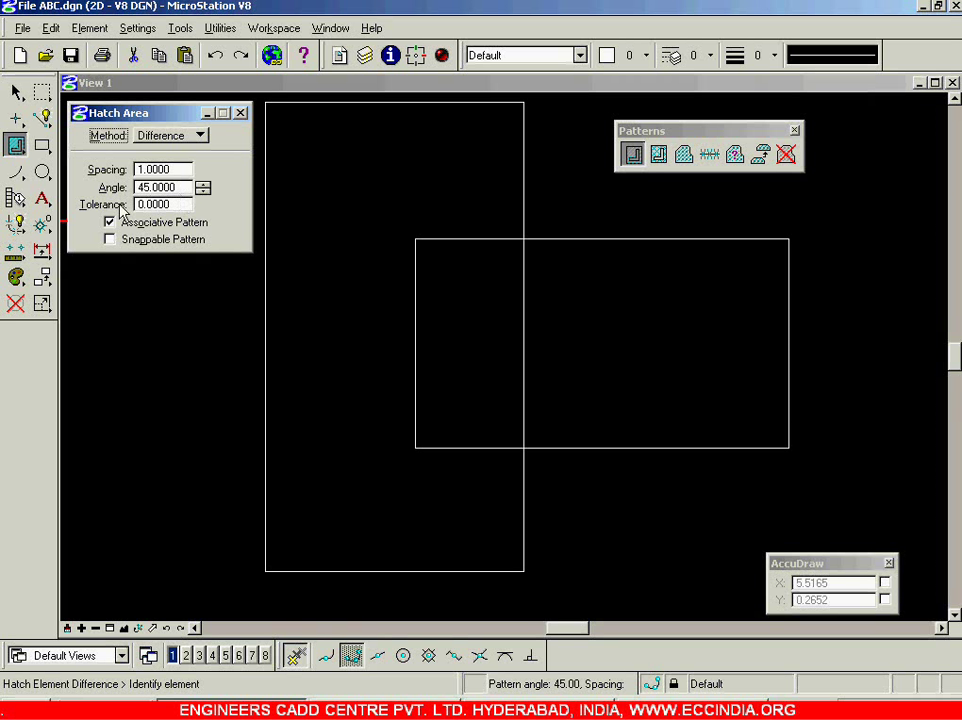
left_click(444, 570)
left_click(601, 447)
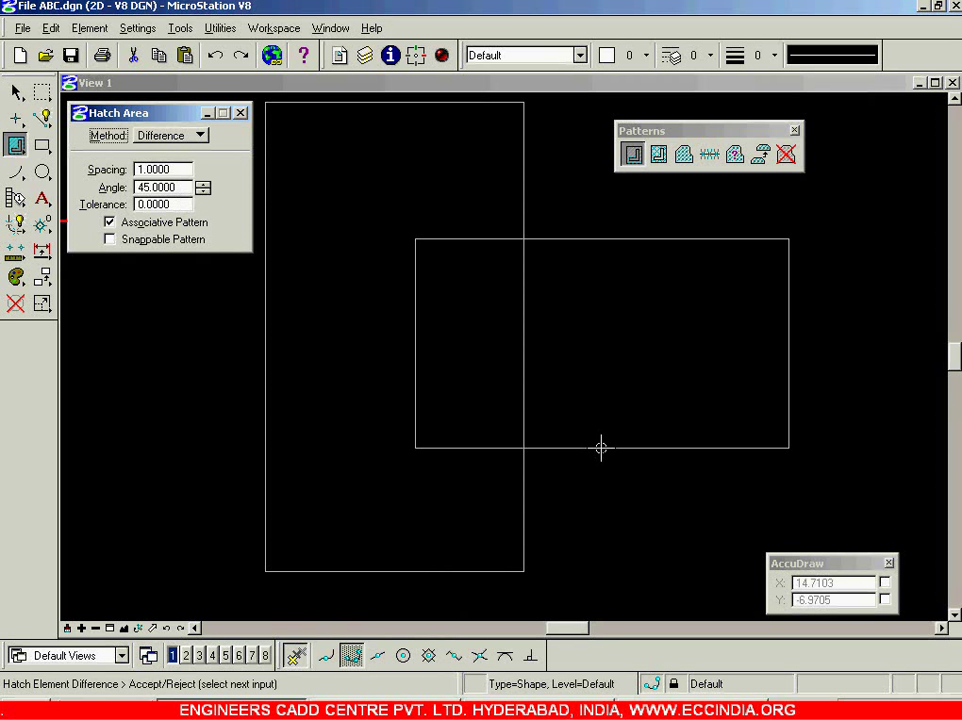
left_click(601, 447)
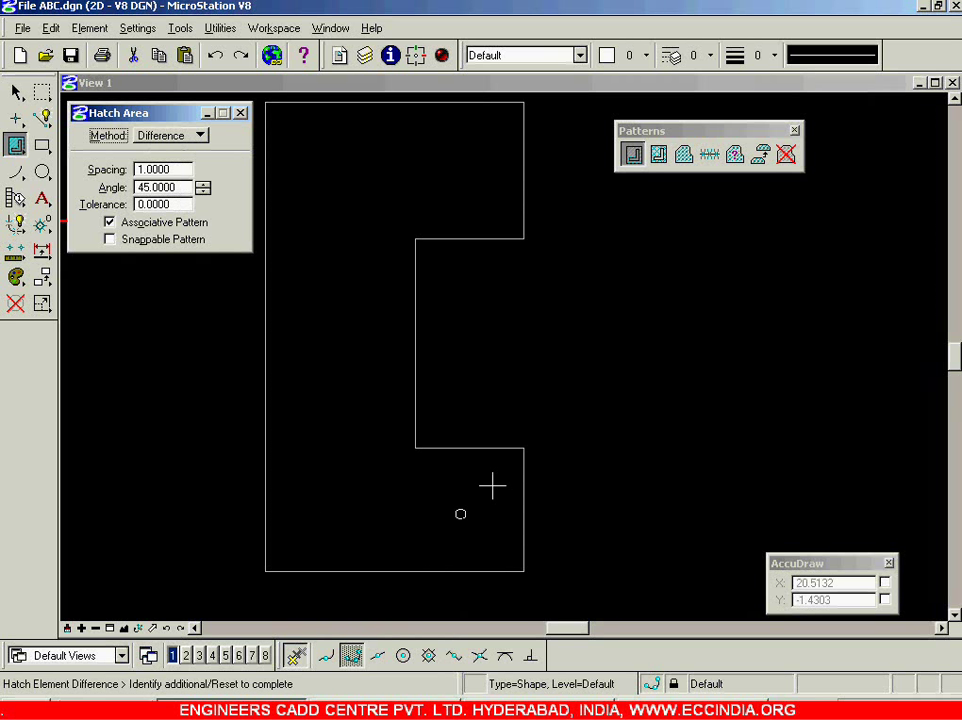
right_click(848, 193)
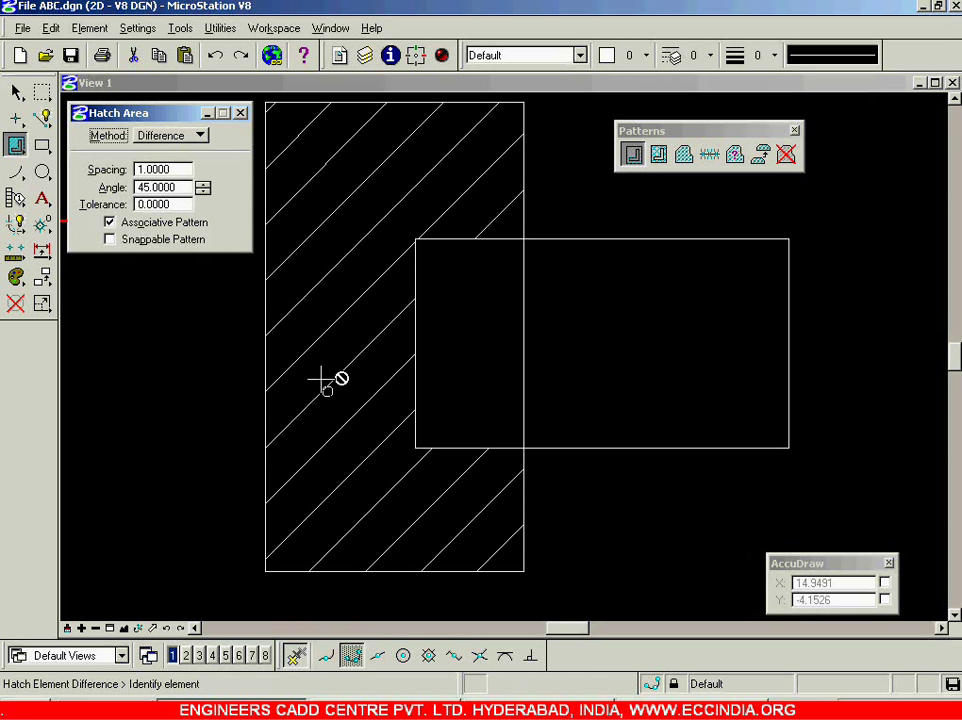
- Delete the tall rectangle's hatch pattern and use the Difference method to hatch the part of the wide rectangle outside the tall one
left_click(786, 153)
left_click(331, 274)
left_click(632, 156)
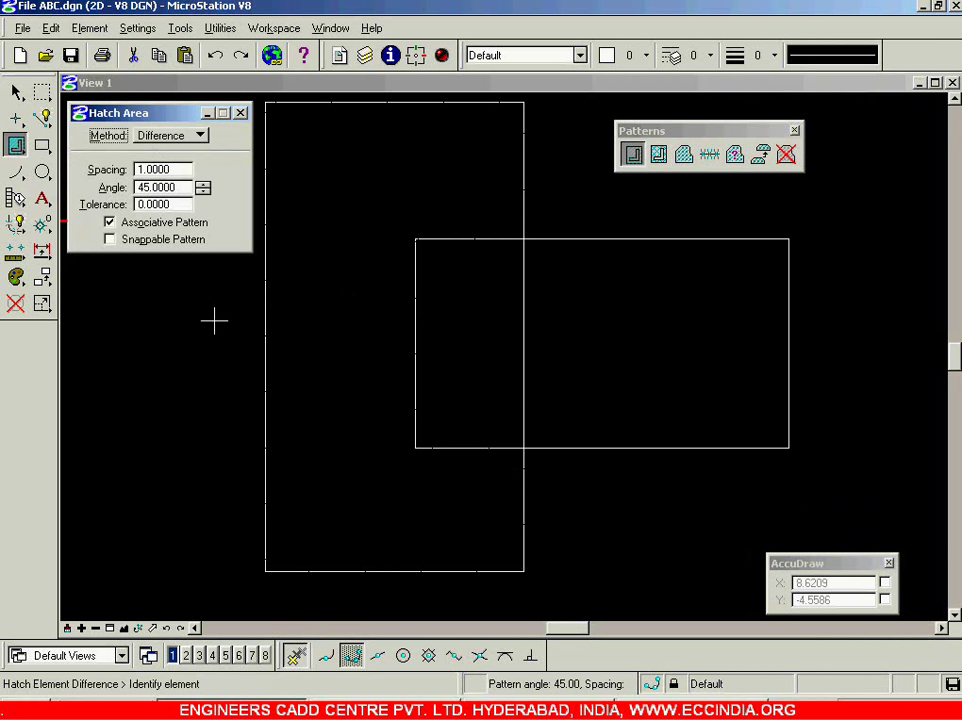
left_click(770, 446)
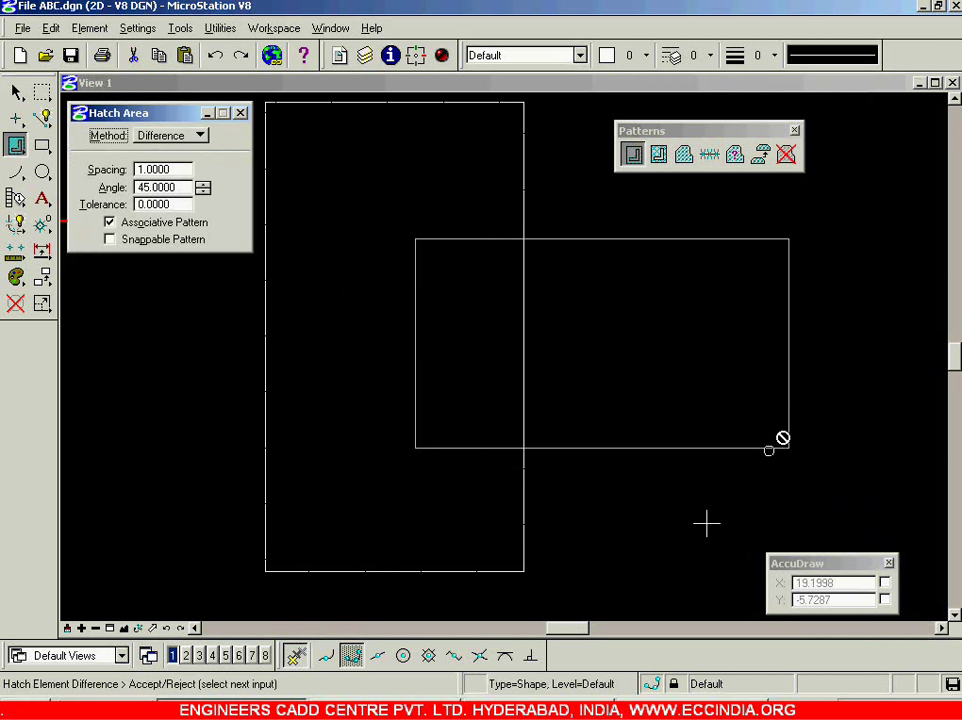
left_click(469, 573)
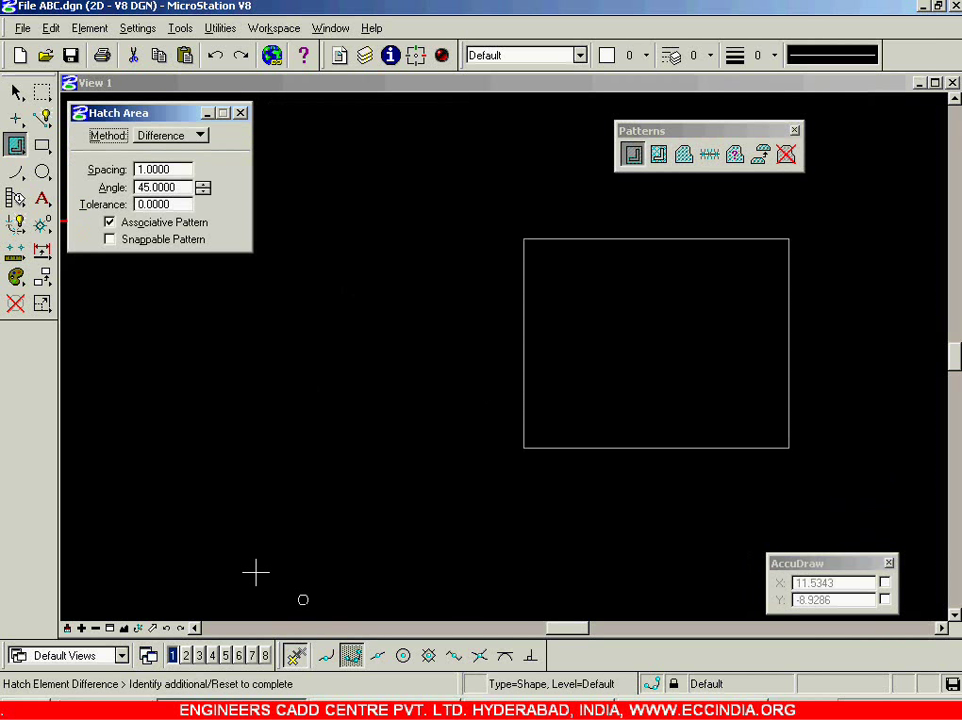
right_click(175, 382)
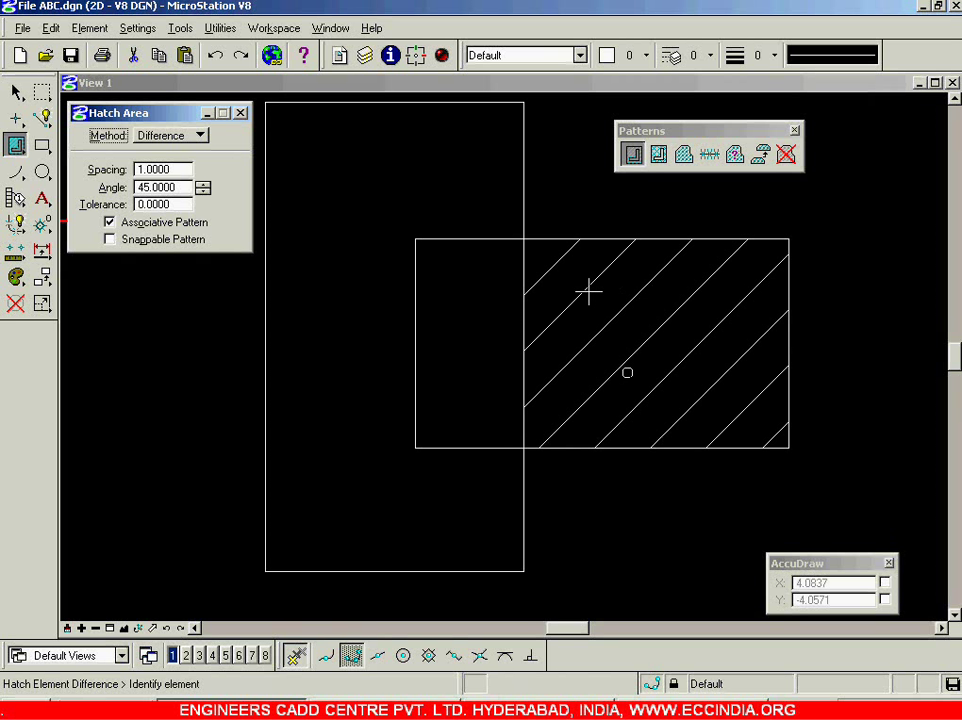
left_click(204, 137)
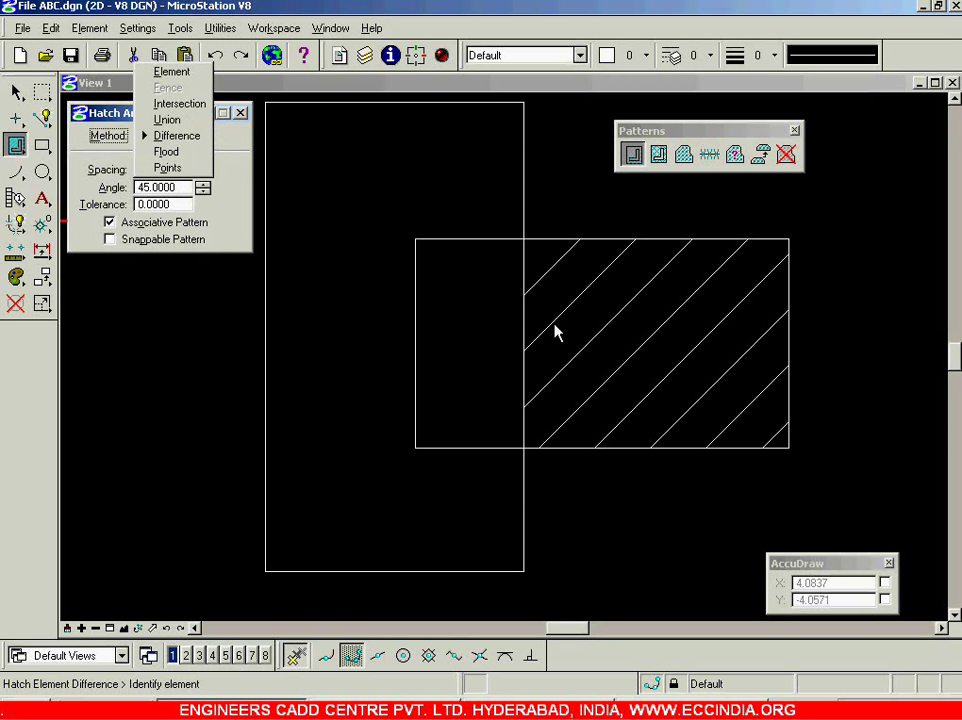
left_click(86, 92)
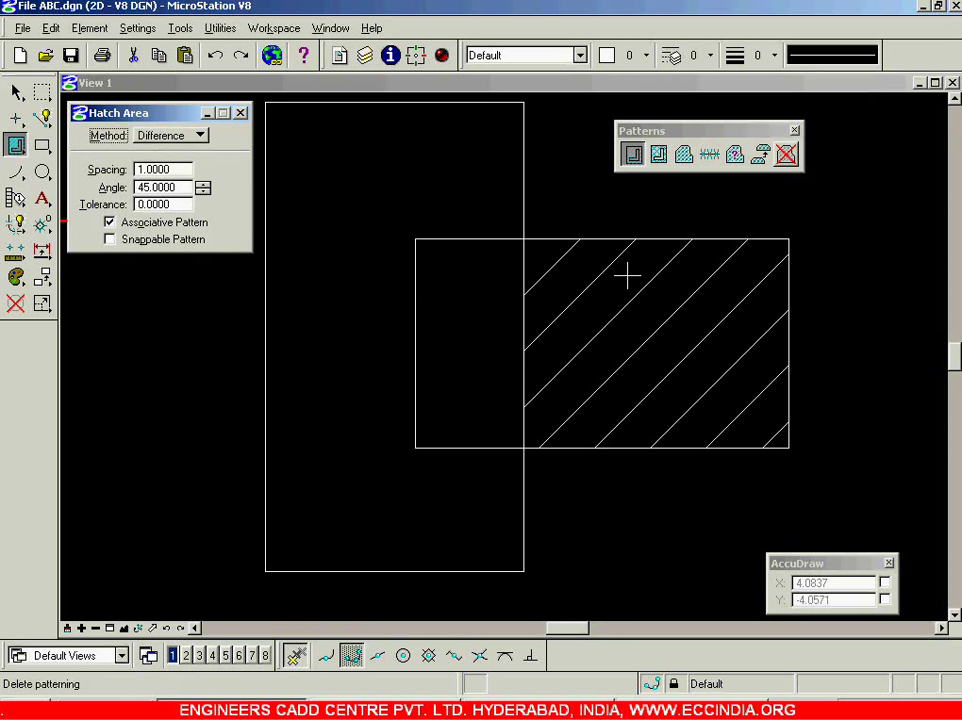
- Delete the wide rectangle's hatch with Delete Element and undo the deletion
left_click(15, 303)
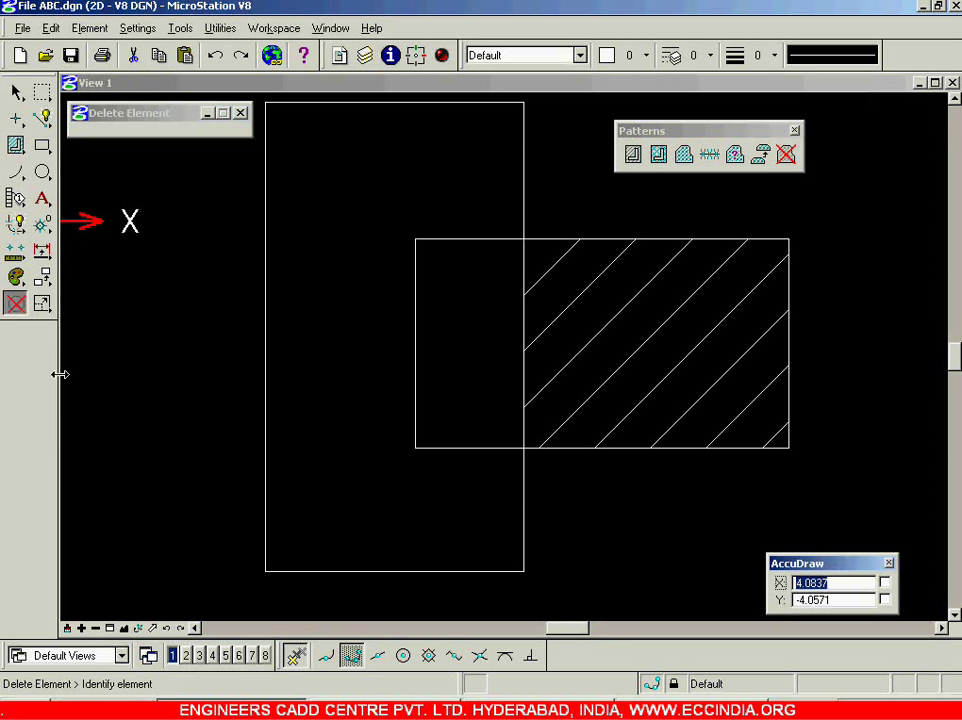
left_click(681, 305)
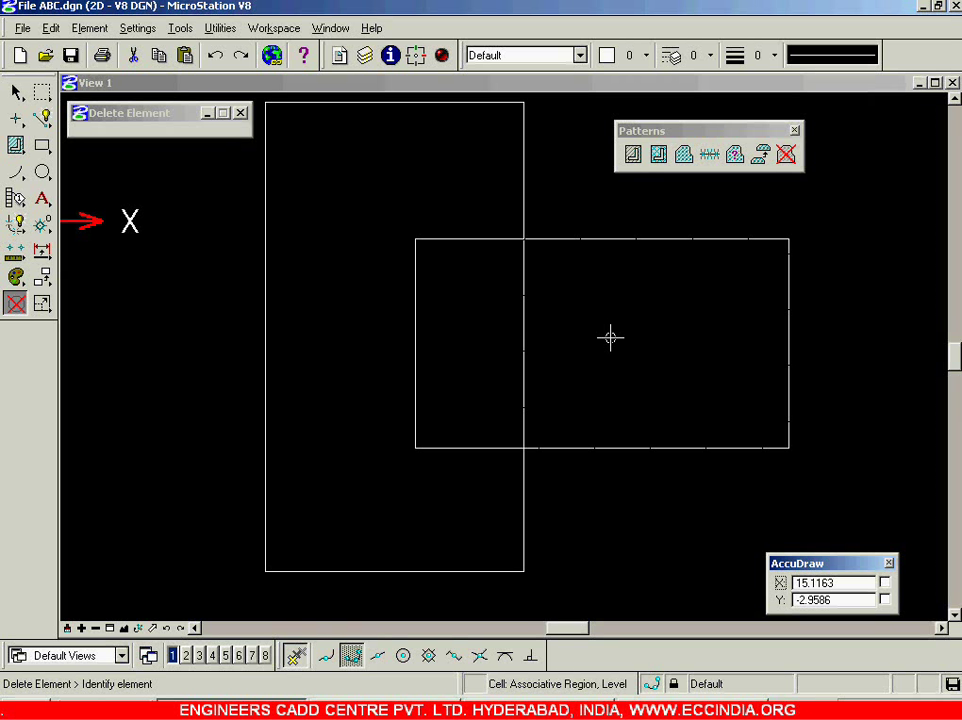
key("ctrl+z")
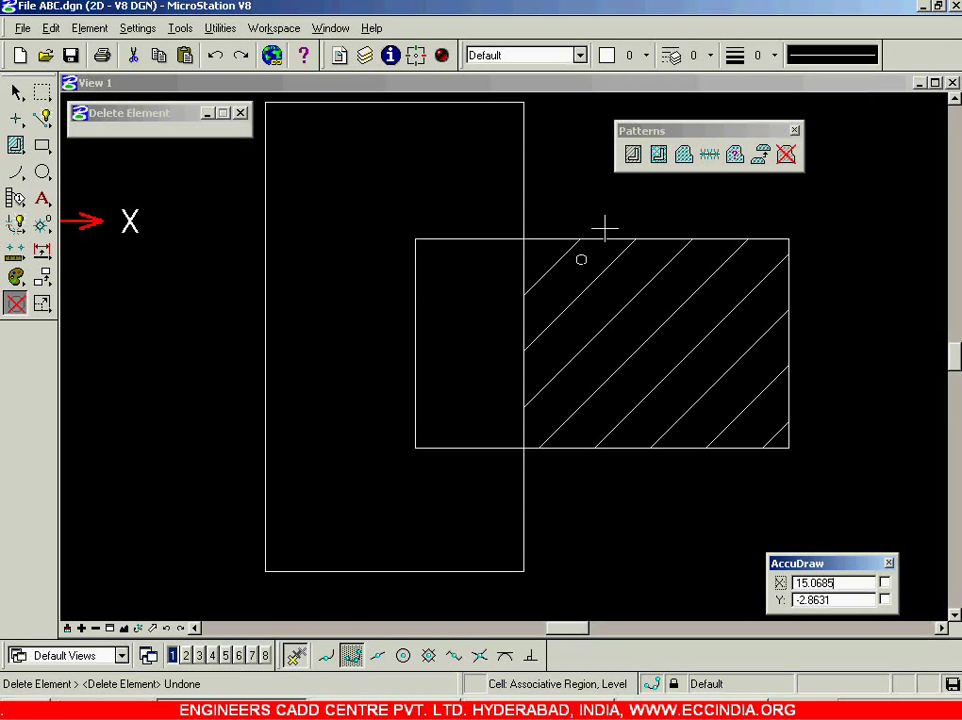
- Turn off the Associative Pattern option of the Hatch Area tool
left_click(633, 153)
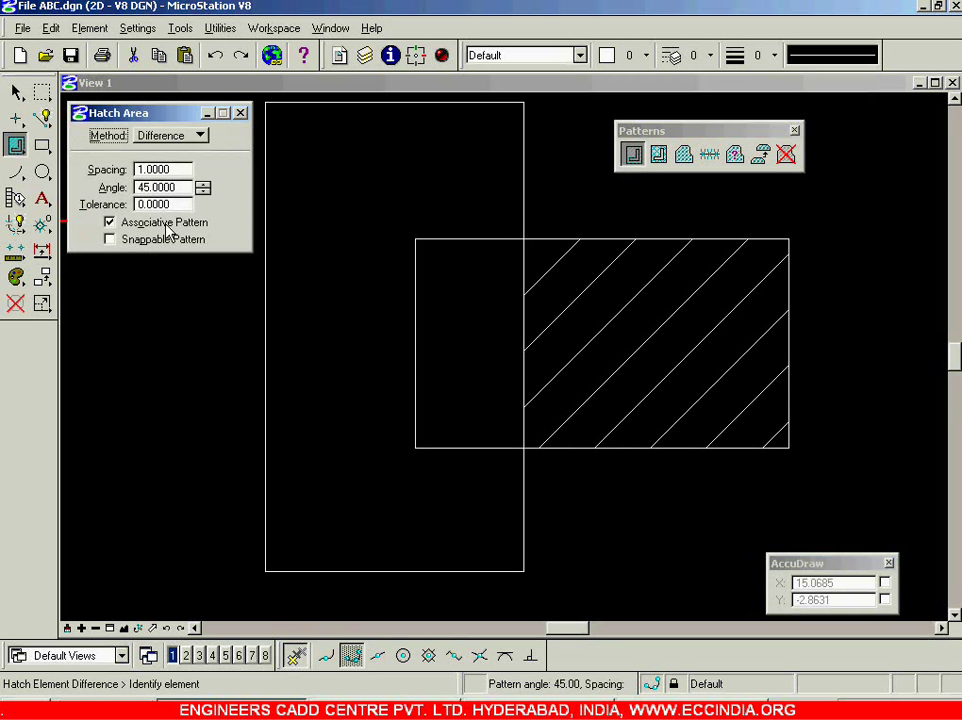
left_click(168, 230)
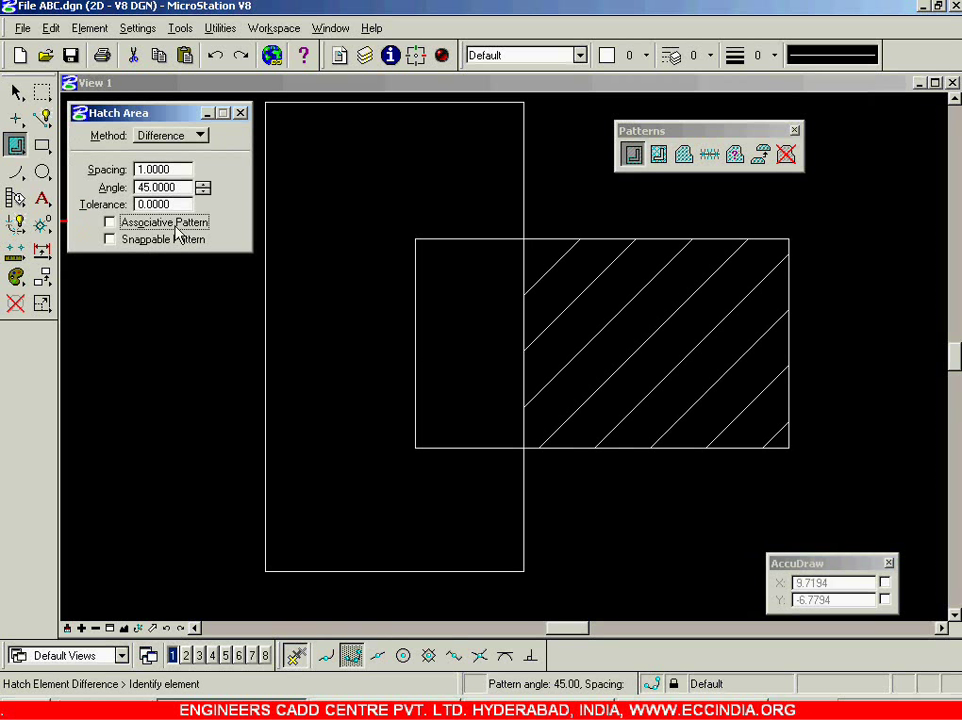
- Draw an orthogonal block in the empty area below and to the right of the overlapping rectangles
scroll(158, 270, "down", 5)
scroll(348, 365, "up", 3)
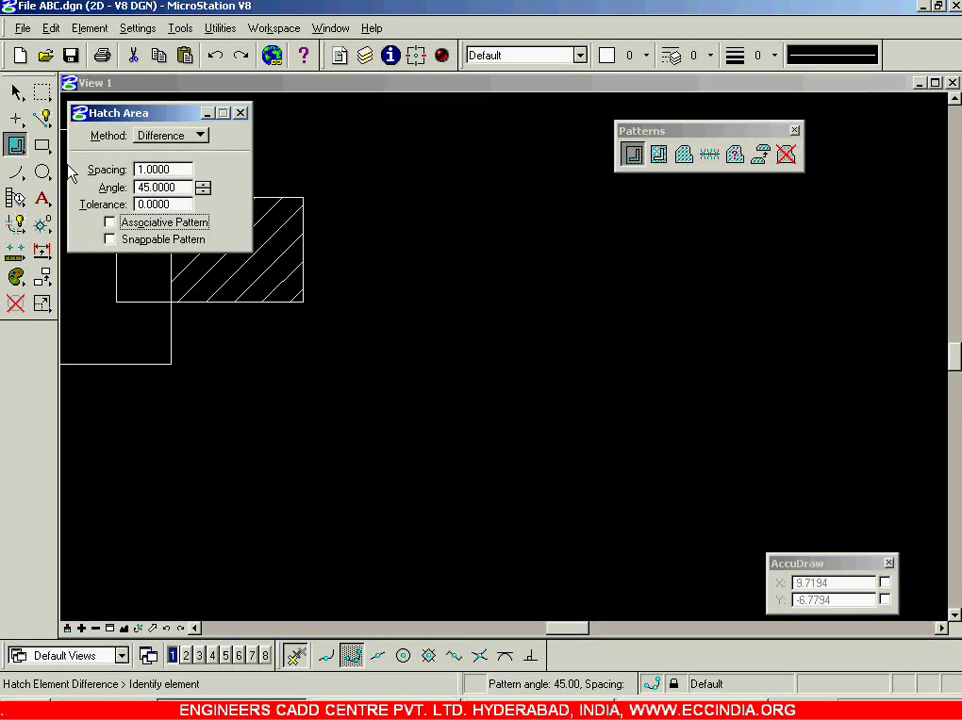
left_click(42, 147)
left_click(487, 412)
left_click(687, 536)
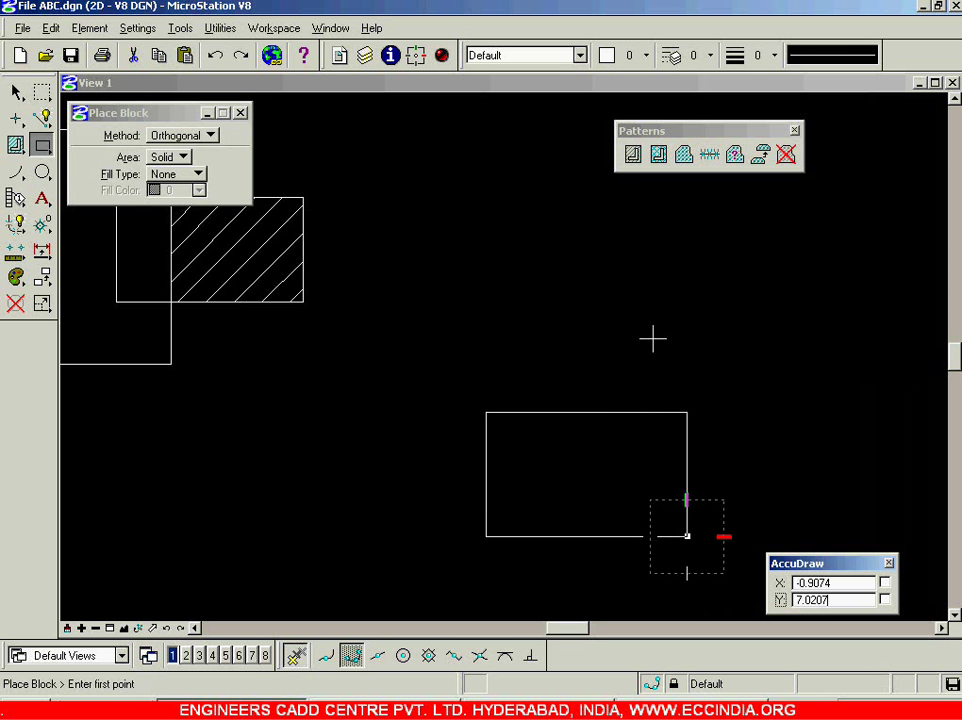
- Hatch the new block with the Element method as a non-associative pattern with 1.0 spacing and 45° angle
left_click(633, 155)
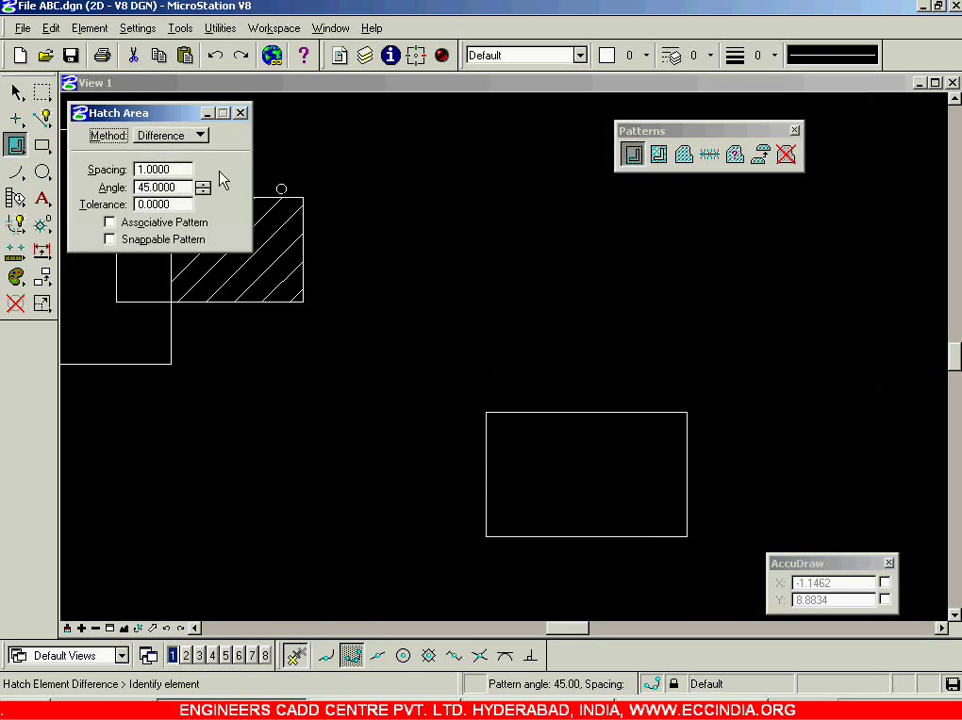
left_click(169, 136)
left_click(185, 72)
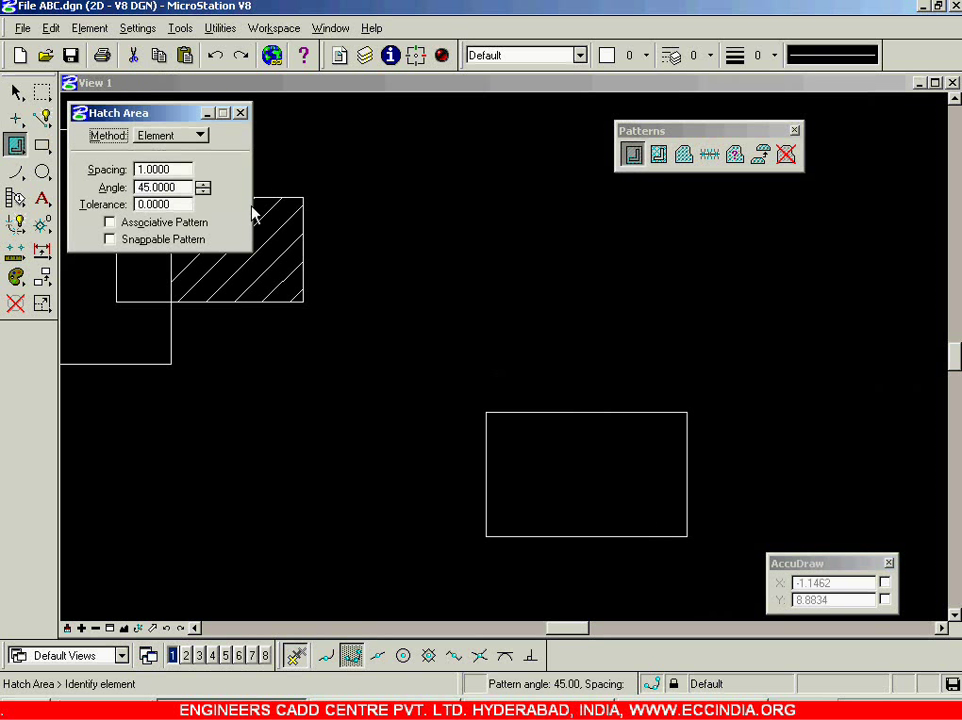
left_click(619, 411)
left_click(573, 367)
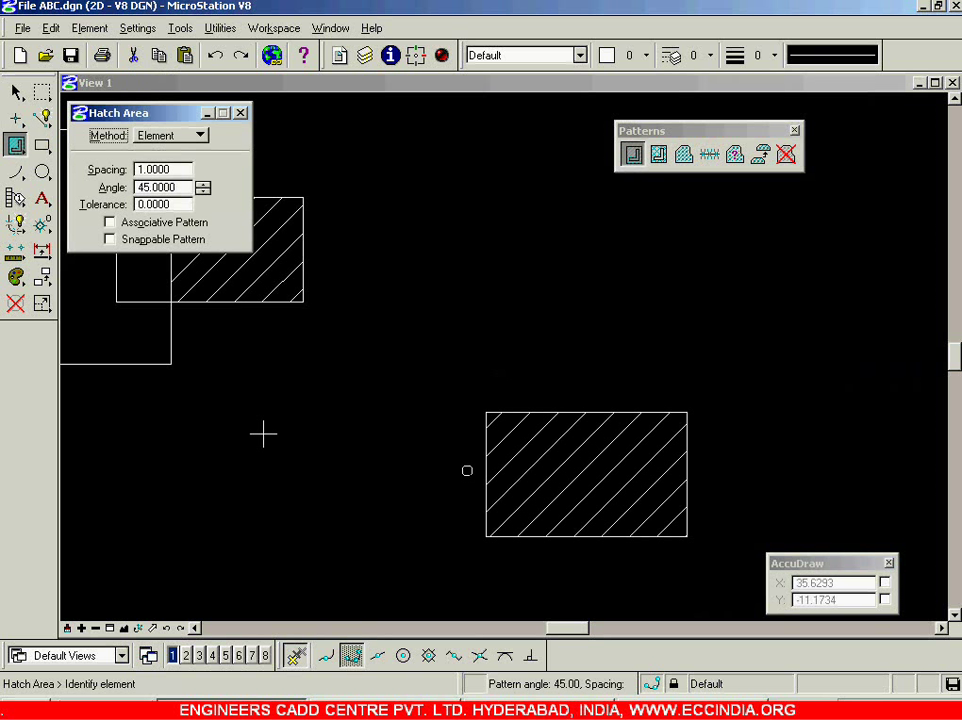
- Delete individual hatch lines inside the lower block with Delete Element and undo the deletions
left_click(16, 304)
left_click(588, 468)
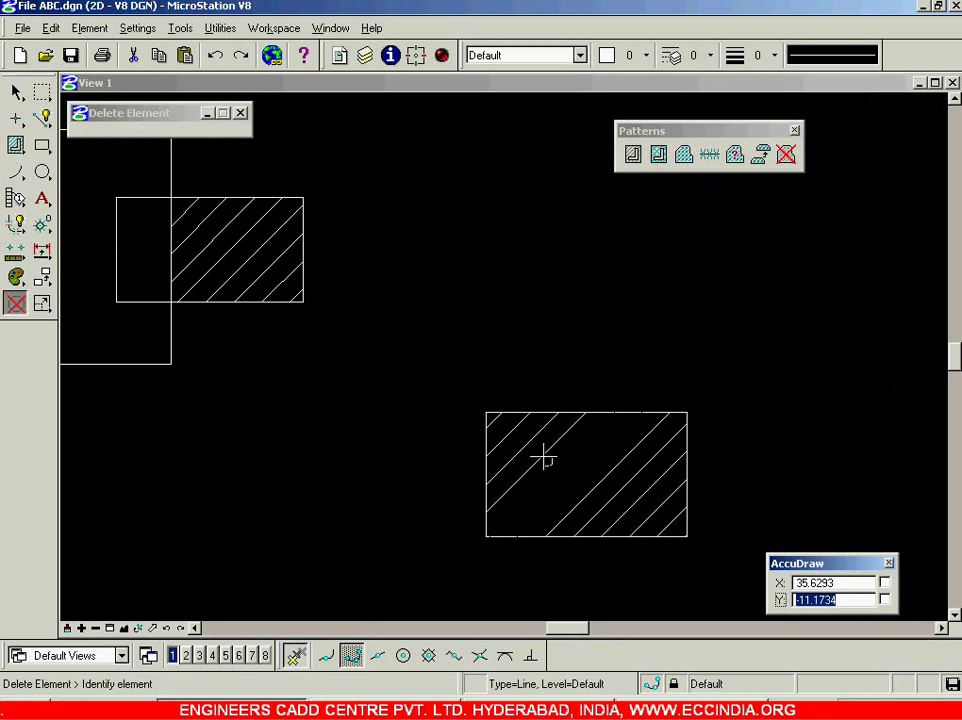
left_click(604, 497)
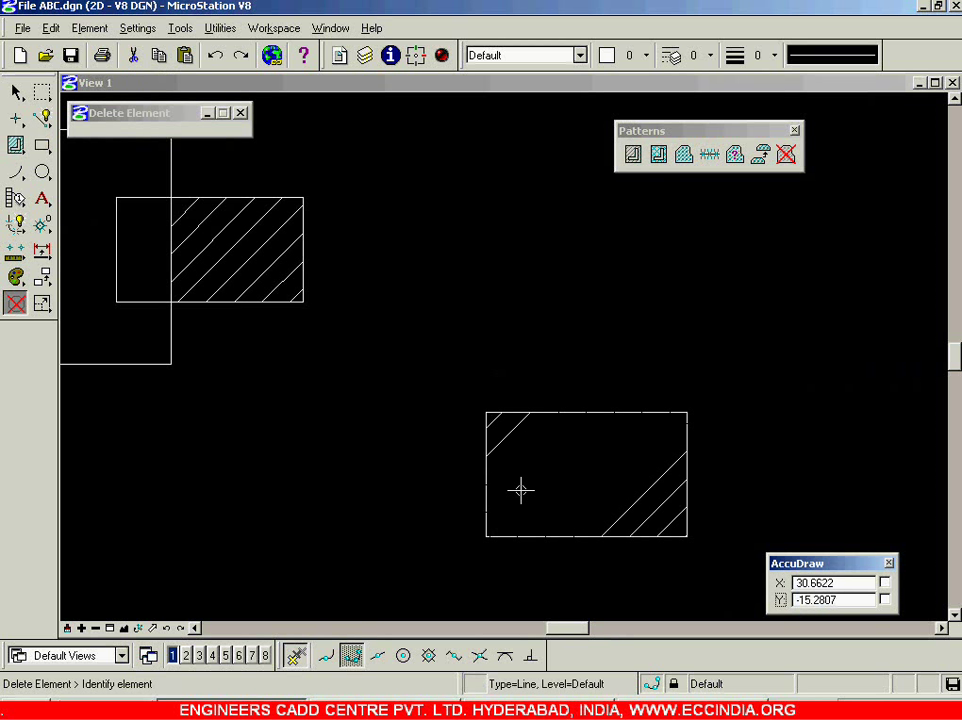
key("ctrl+z")
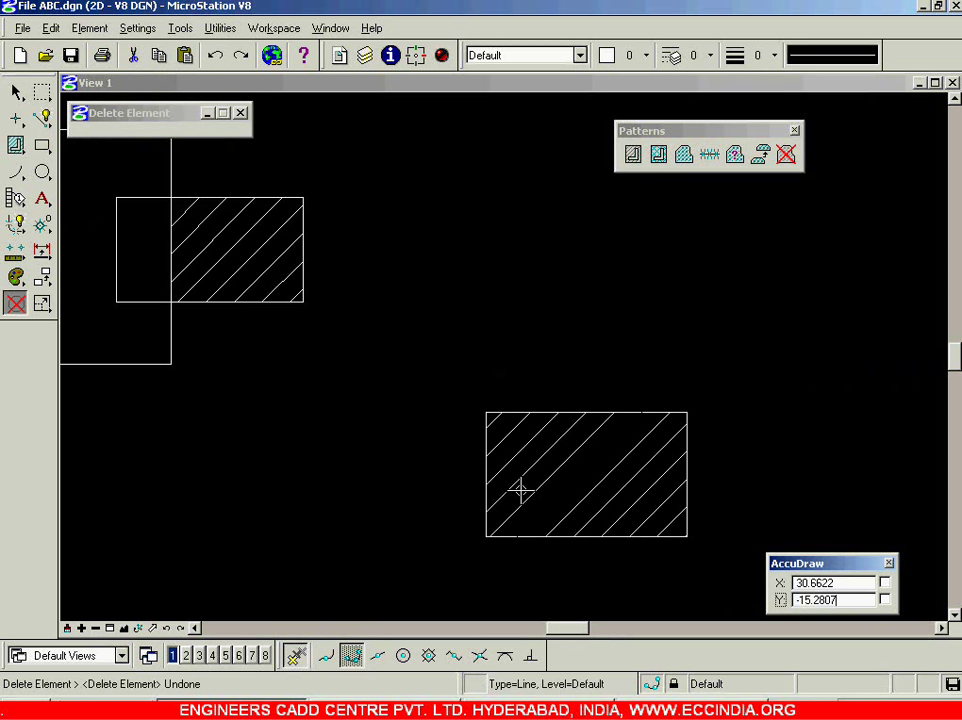
- Remove all hatch lines from the lower block with the Delete Pattern tool
left_click(786, 154)
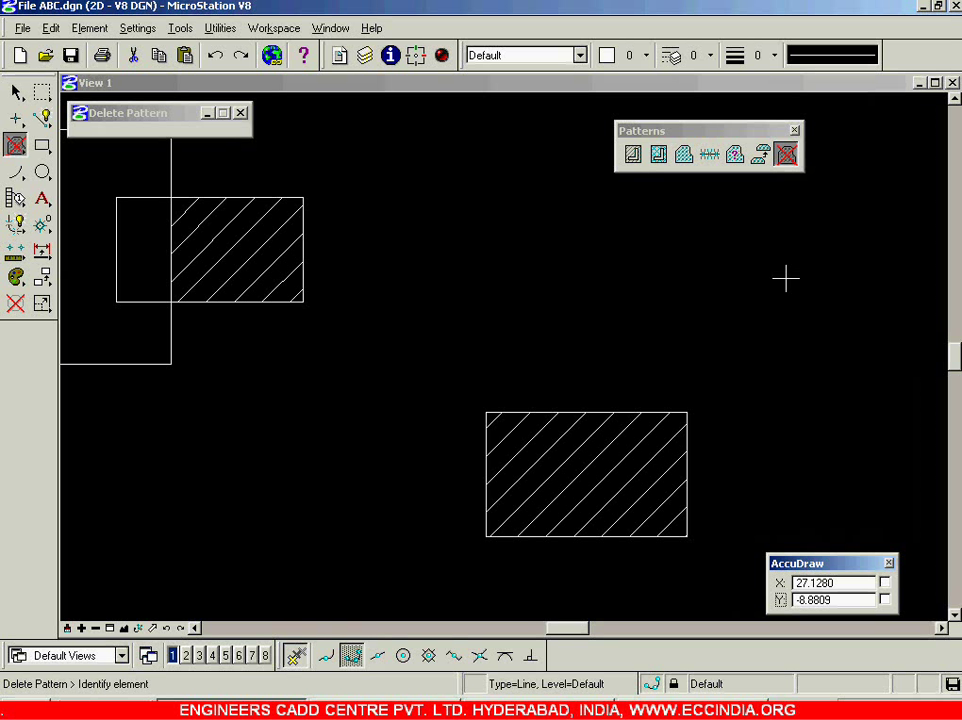
left_click(610, 441)
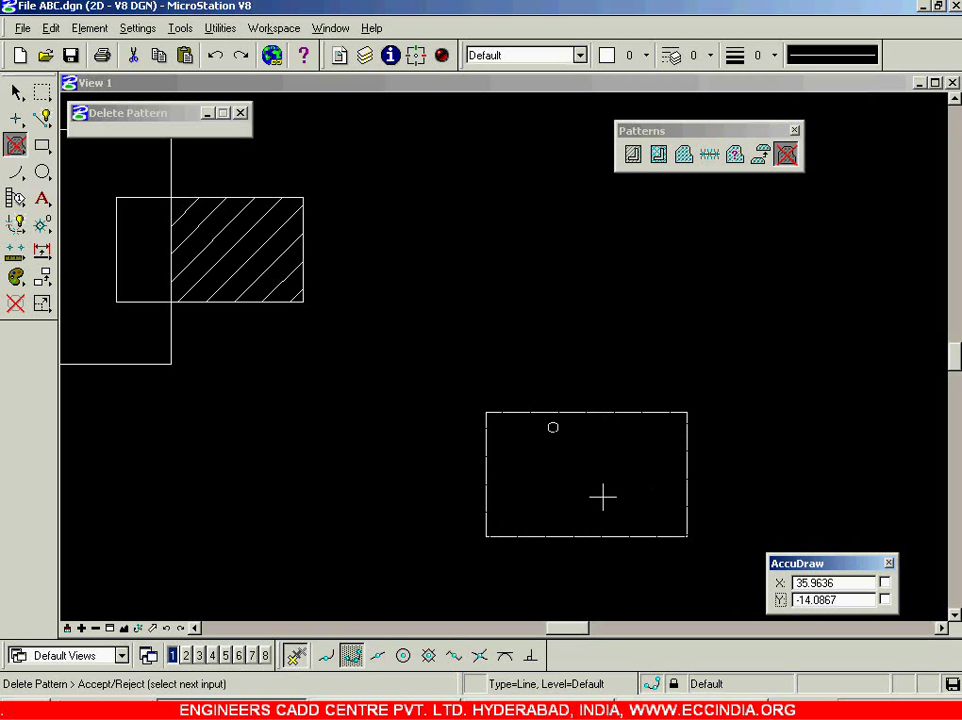
- Draw a wide orthogonal block above the lower block, to the right of the overlapping rectangles
left_click(634, 155)
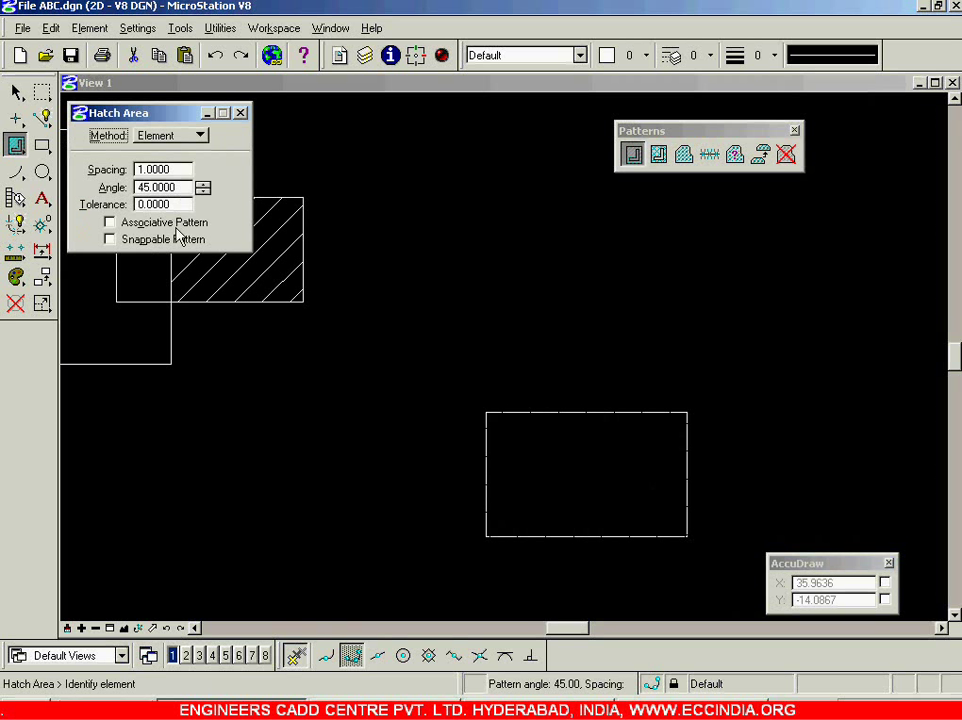
left_click(42, 145)
left_click(451, 203)
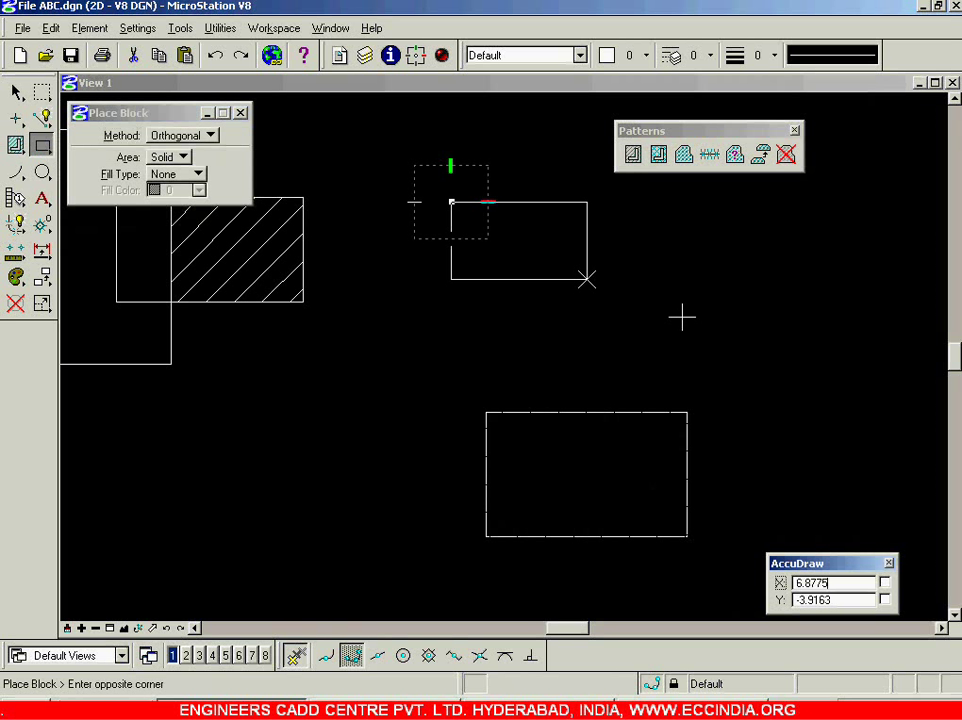
left_click(818, 342)
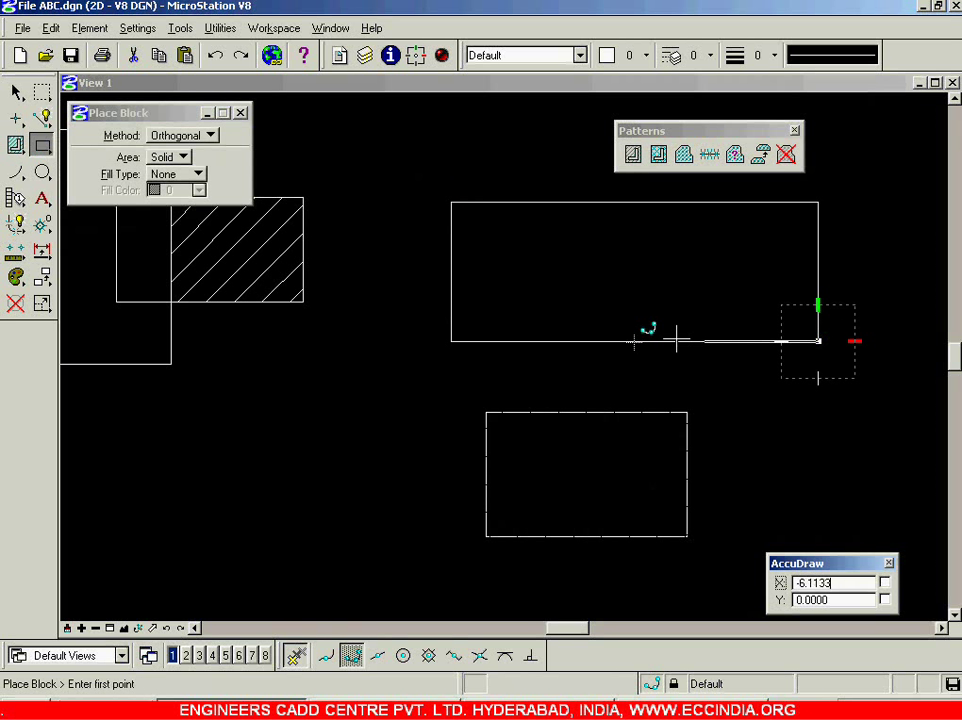
- Hatch the new wide block with the Element method, 1.0 spacing, 45° angle and Associative Pattern turned on
left_click(634, 155)
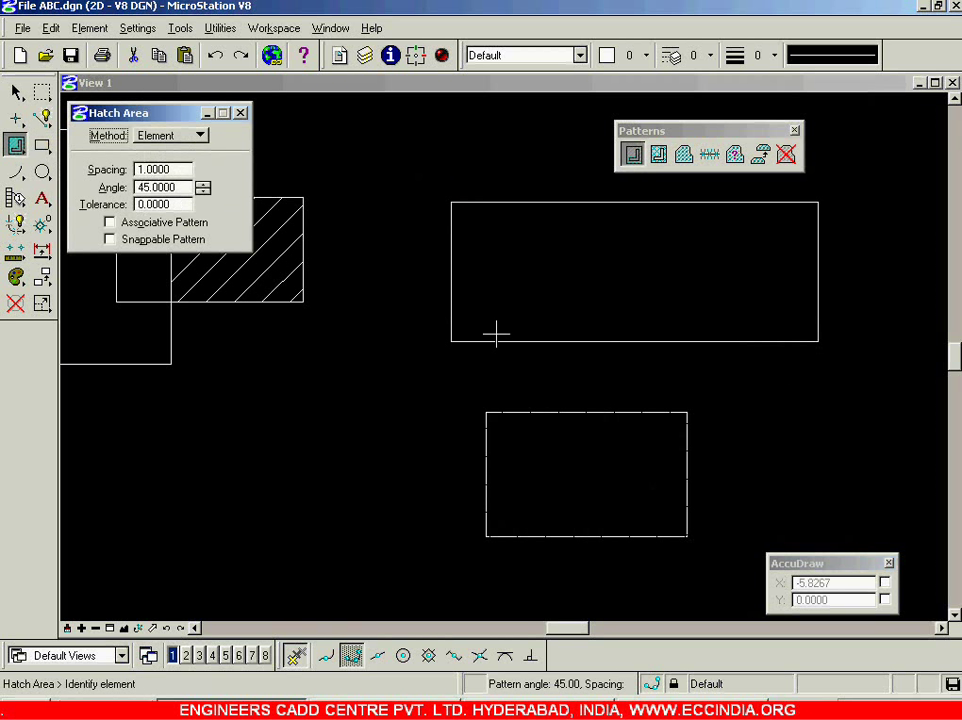
left_click(157, 223)
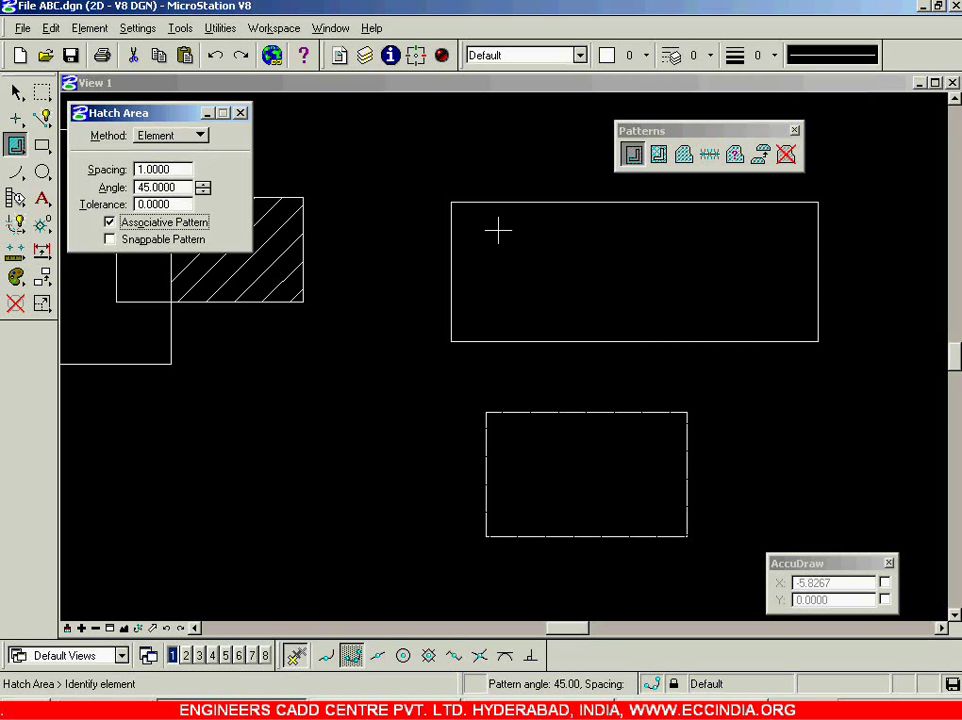
left_click(541, 203)
left_click(539, 200)
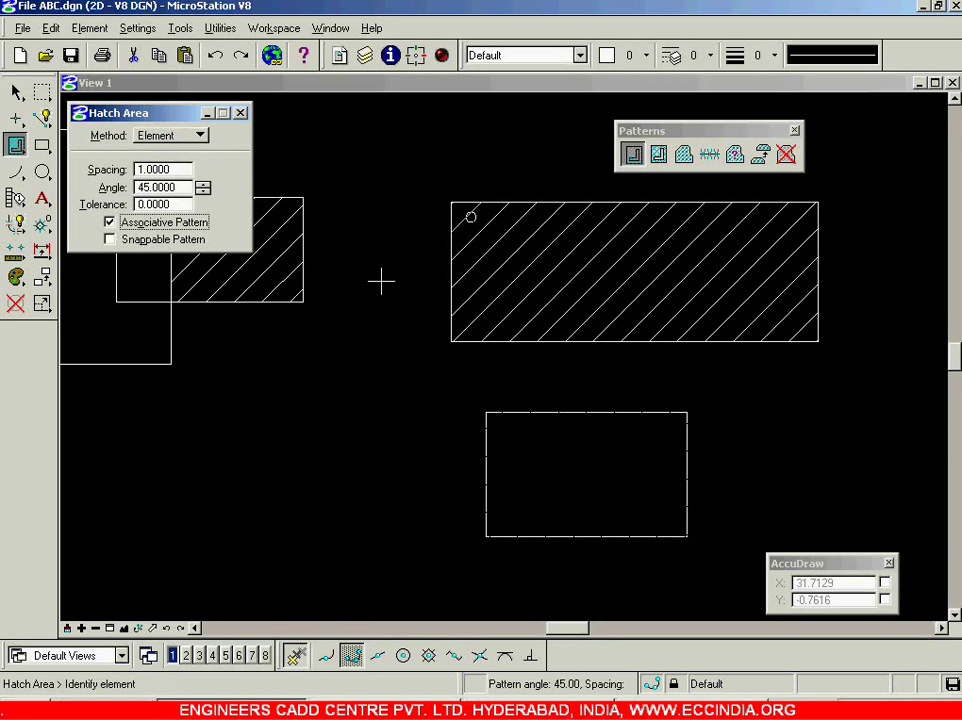
- Hatch the lower block with the Element method, 1.0 spacing, 45° angle and Associative Pattern turned off
left_click(165, 224)
left_click(530, 412)
left_click(405, 478)
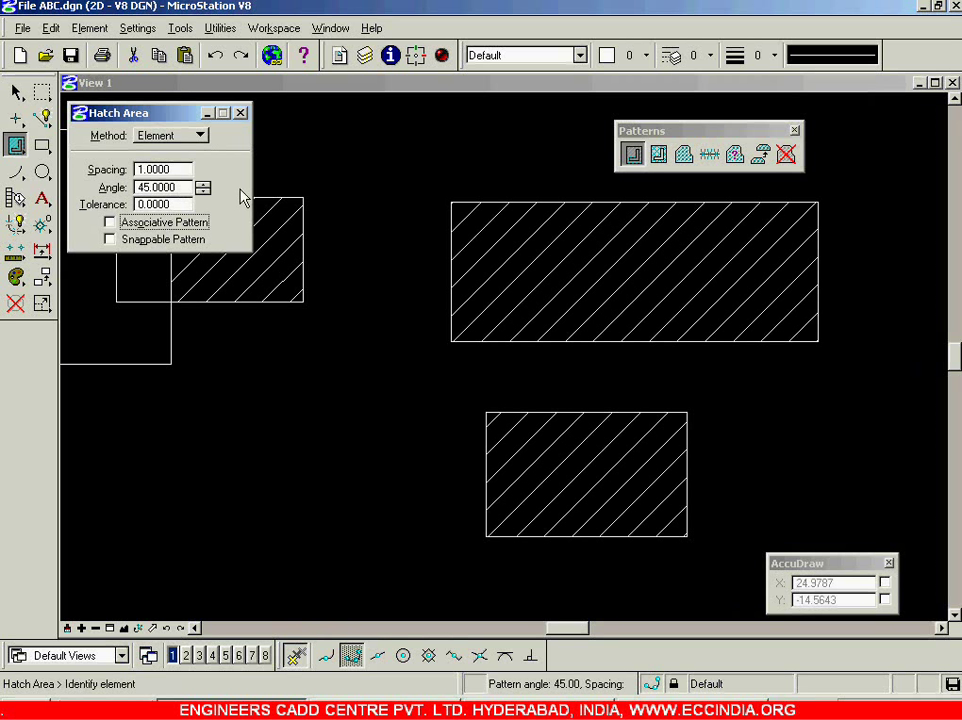
left_click(240, 113)
- Stretch the non-associatively hatched lower block by moving its upper-right corner well to the right and slightly up
left_click(16, 91)
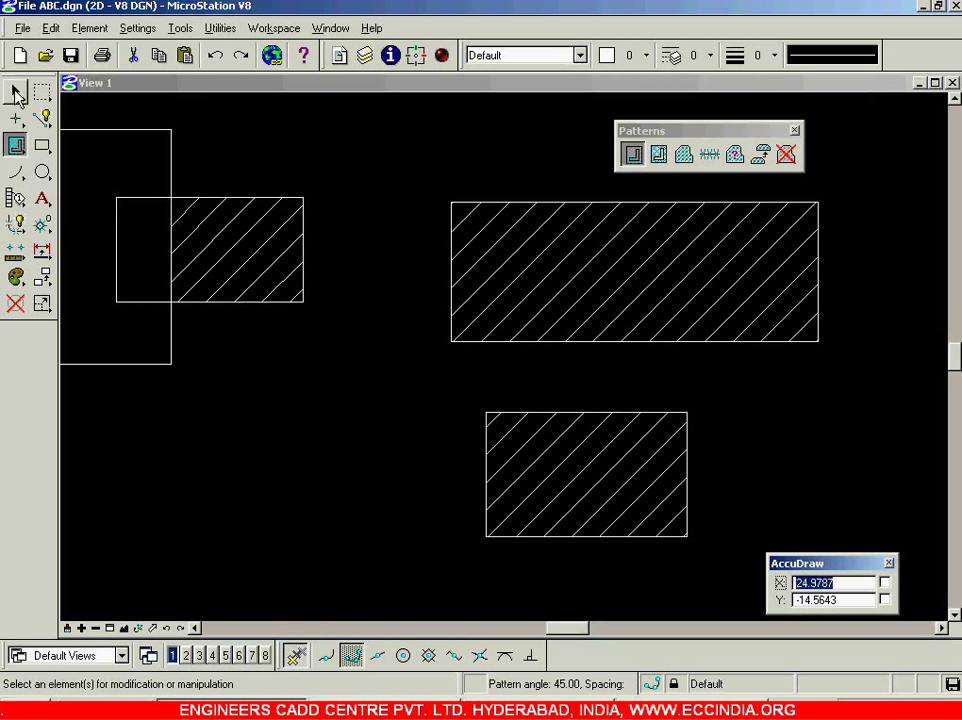
left_click(688, 412)
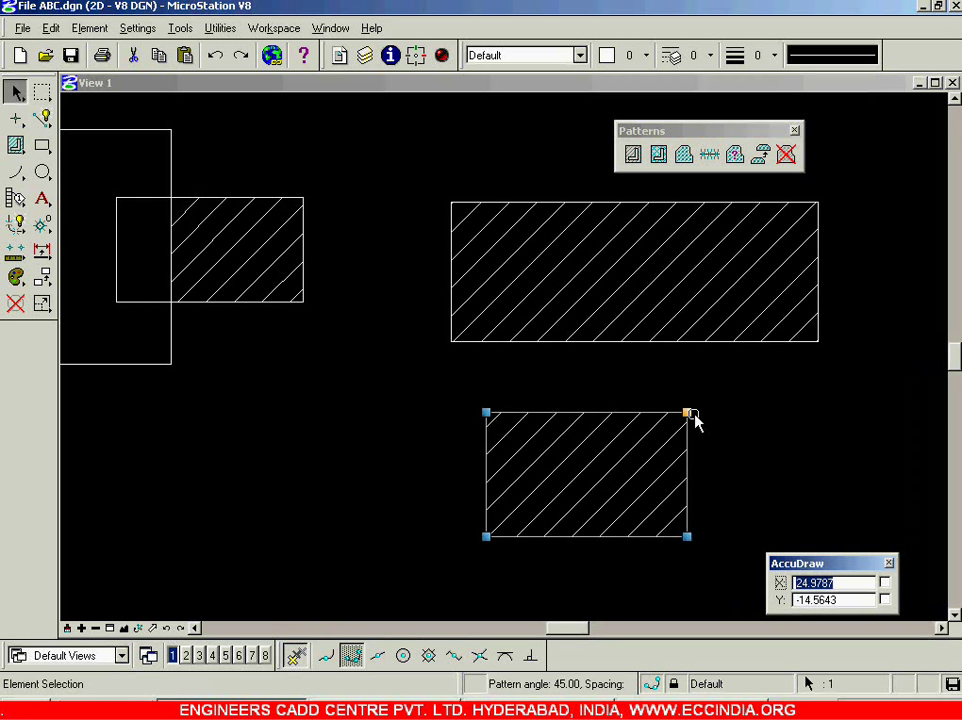
left_click(689, 414)
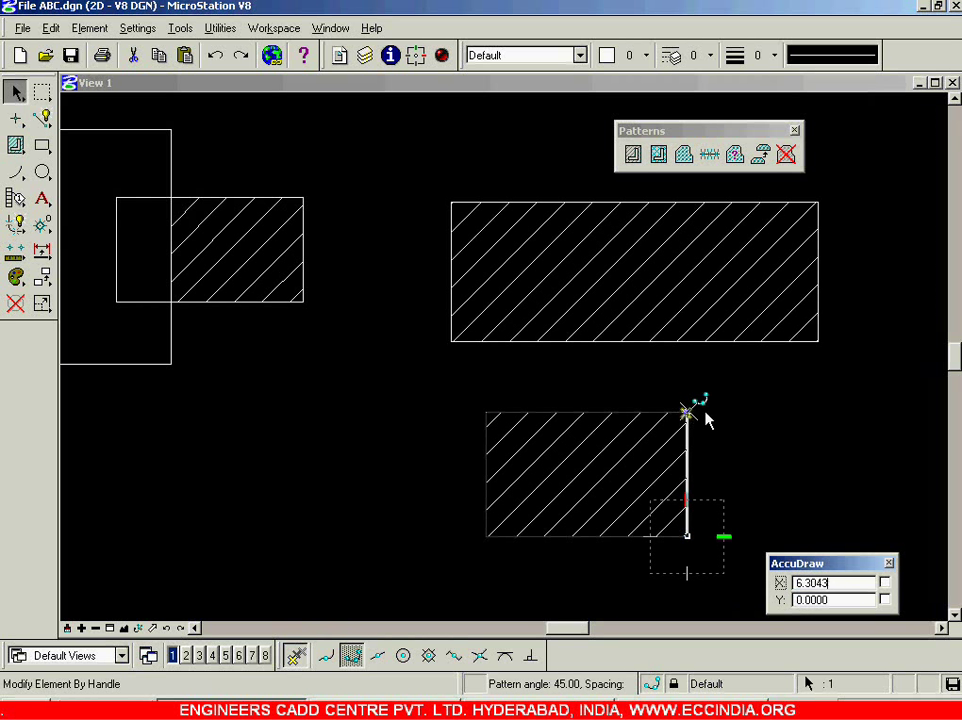
left_click(855, 403)
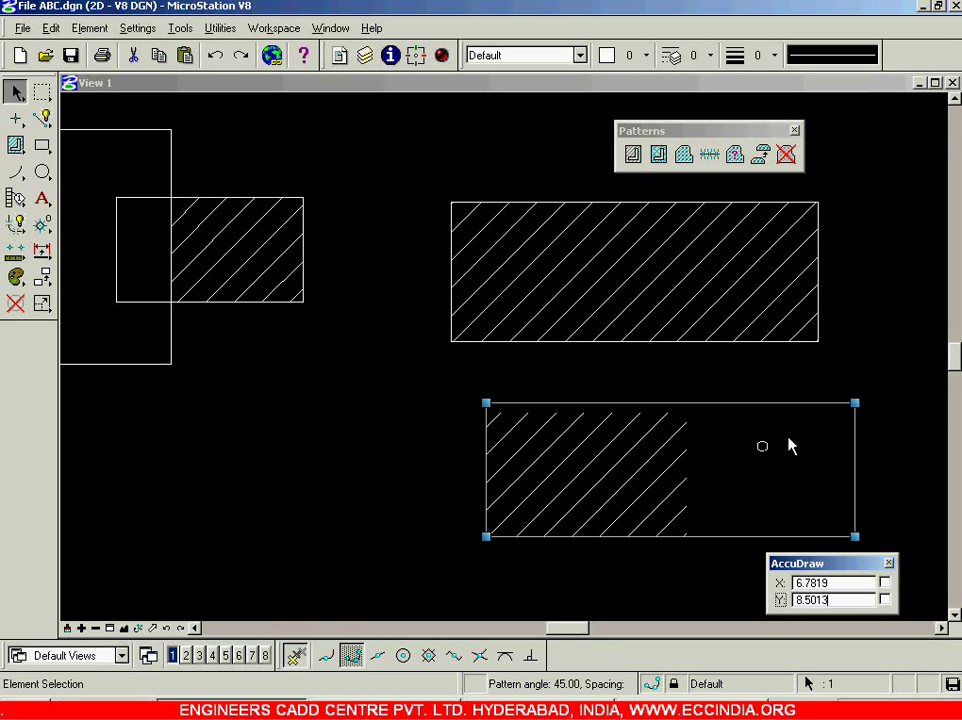
left_click(771, 428)
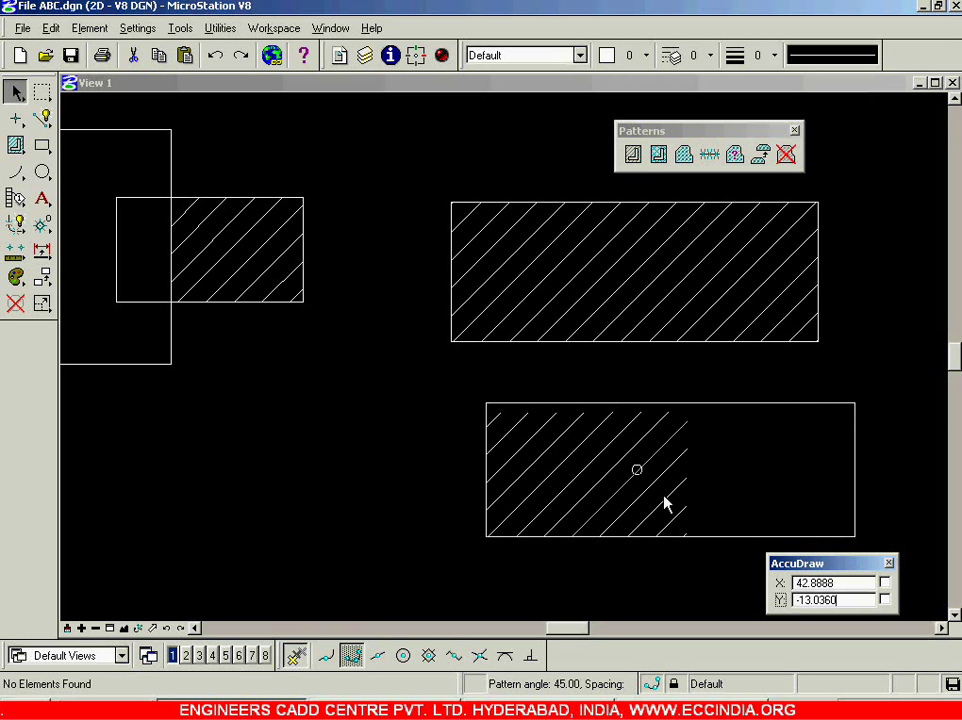
left_click(774, 342)
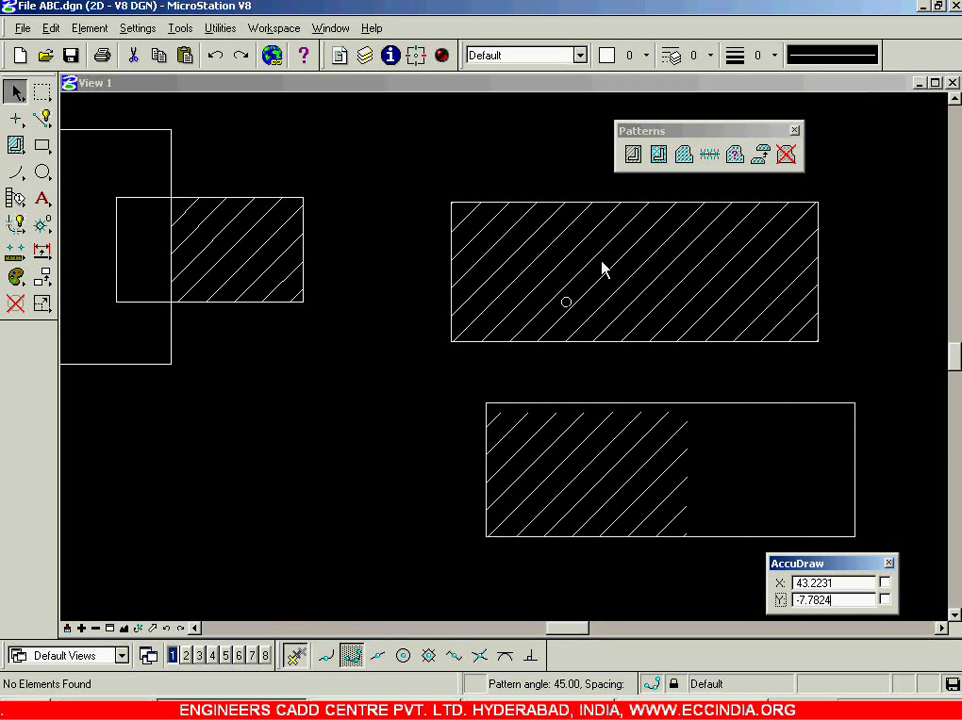
- Enlarge the associatively hatched upper block by moving its upper-left corner outward, up and to the left
left_click(633, 154)
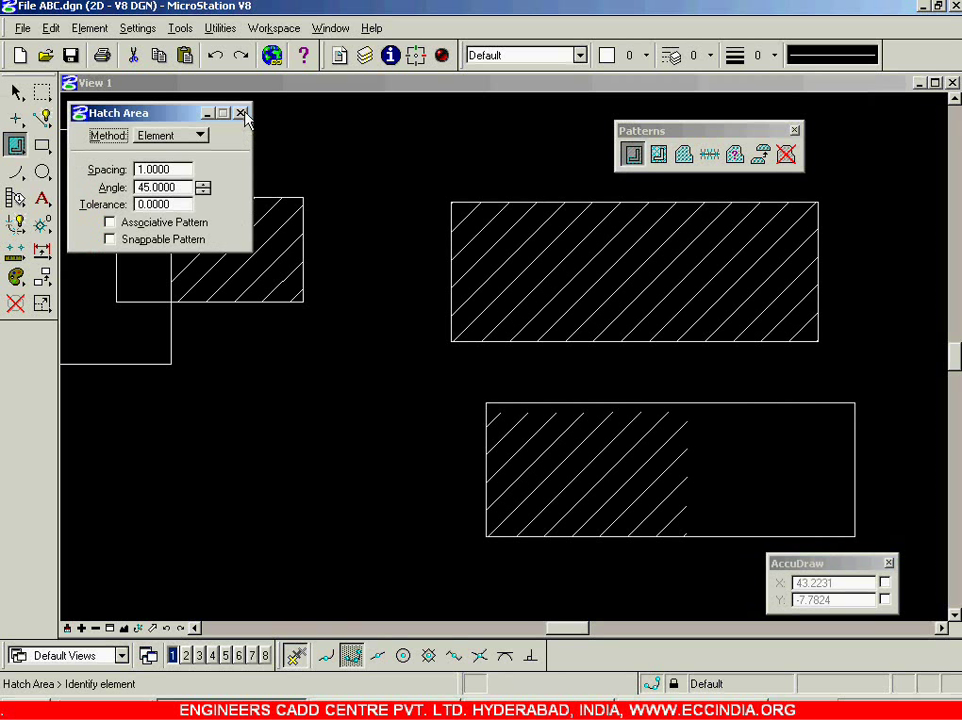
left_click(242, 113)
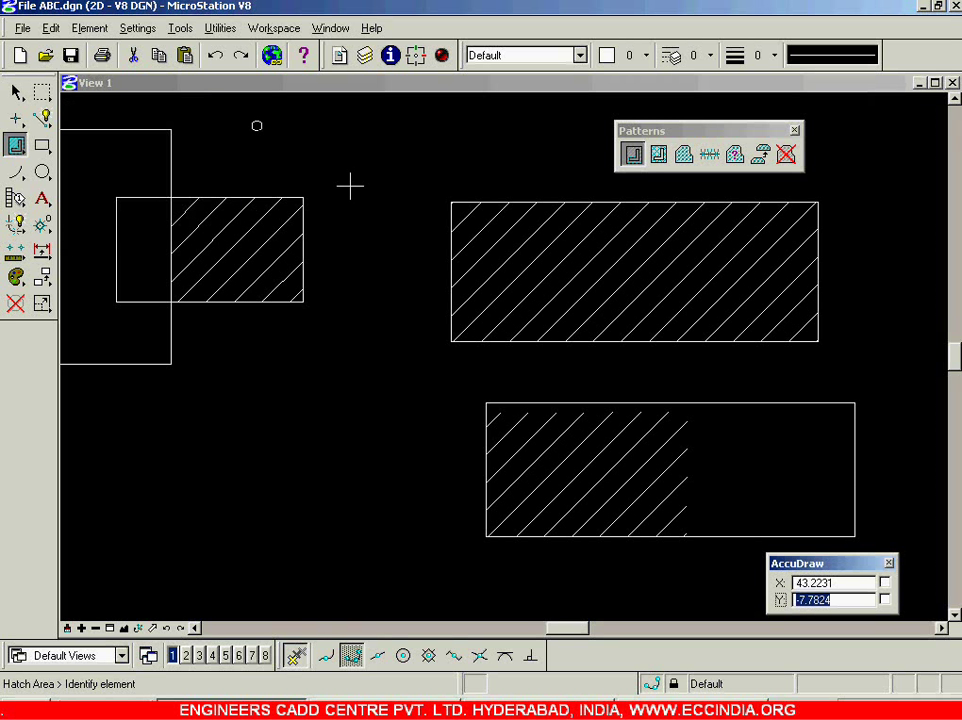
left_click(16, 92)
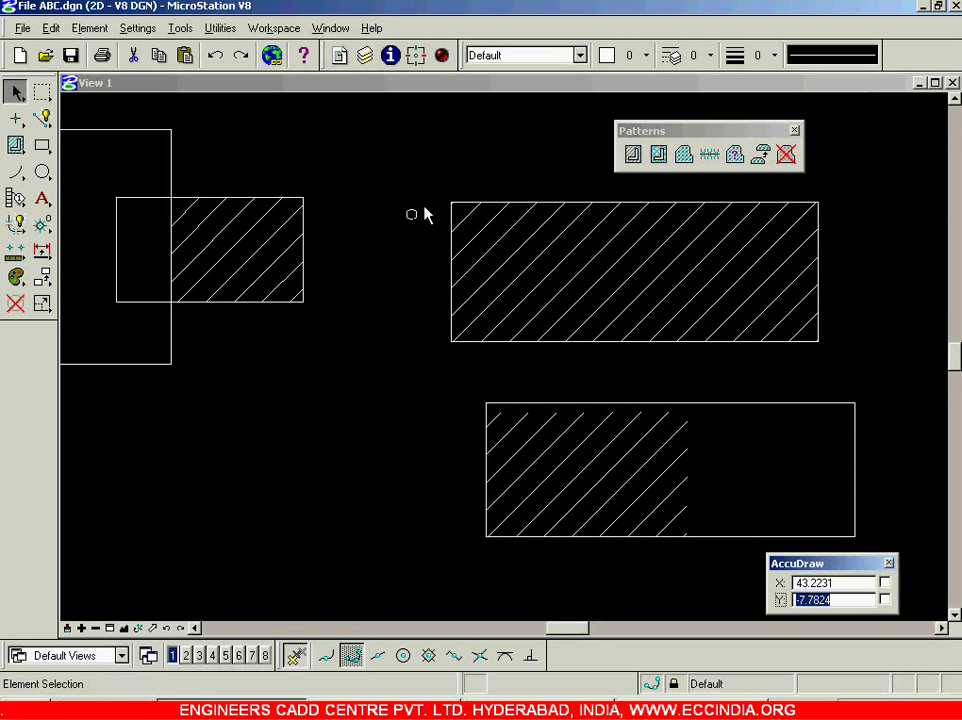
left_click(453, 262)
left_click_drag(451, 204, 391, 144)
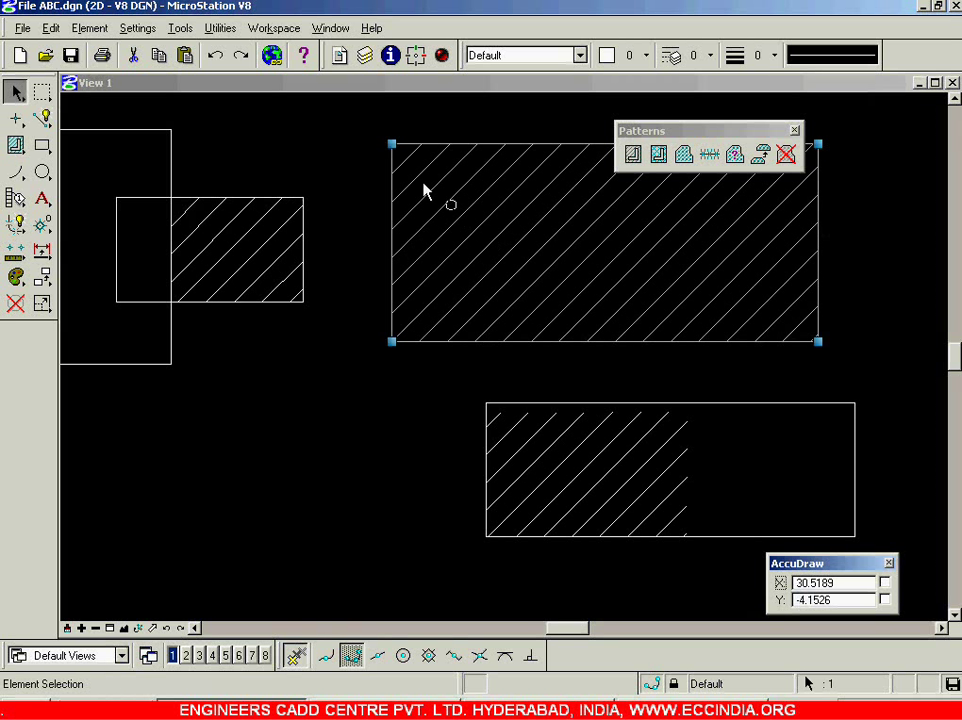
left_click(365, 412)
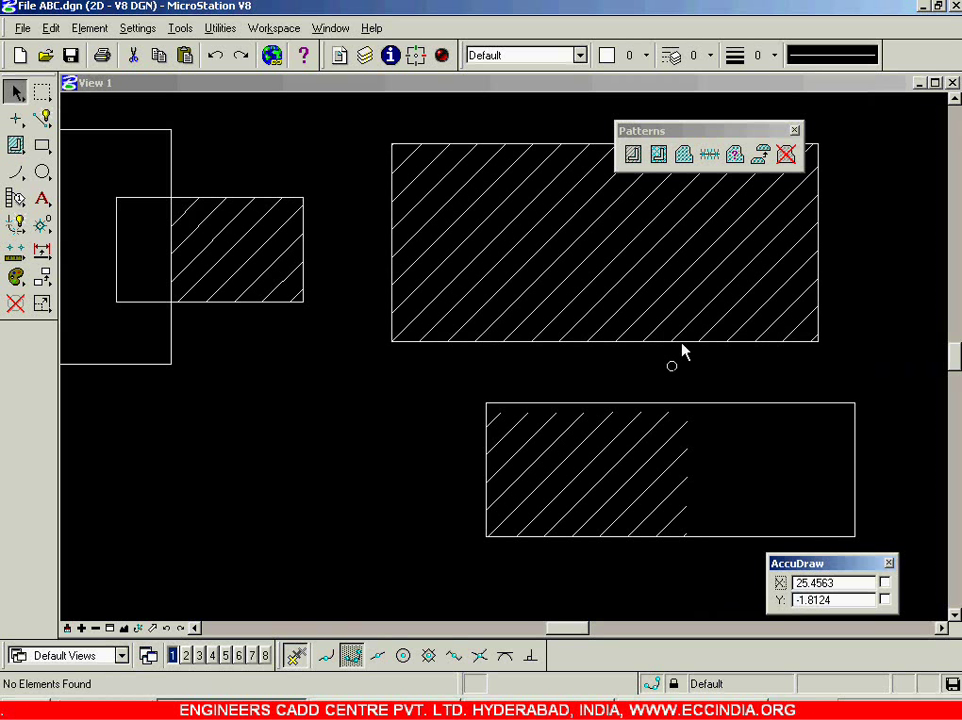
- Remove the hatching from both the upper and lower blocks with the Delete Pattern tool
left_click(633, 155)
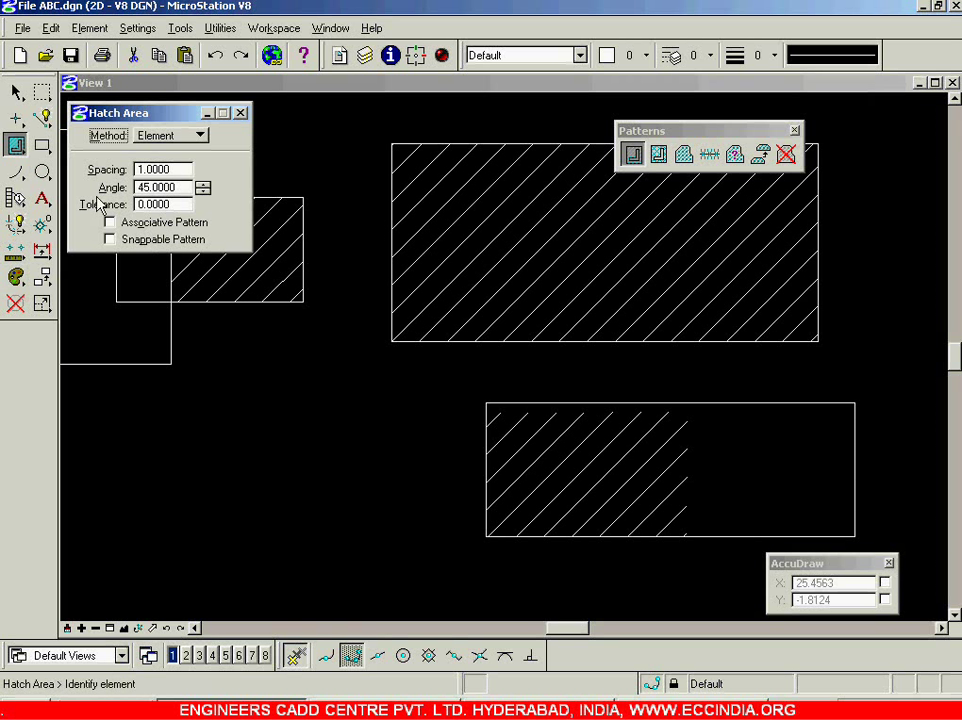
left_click(240, 113)
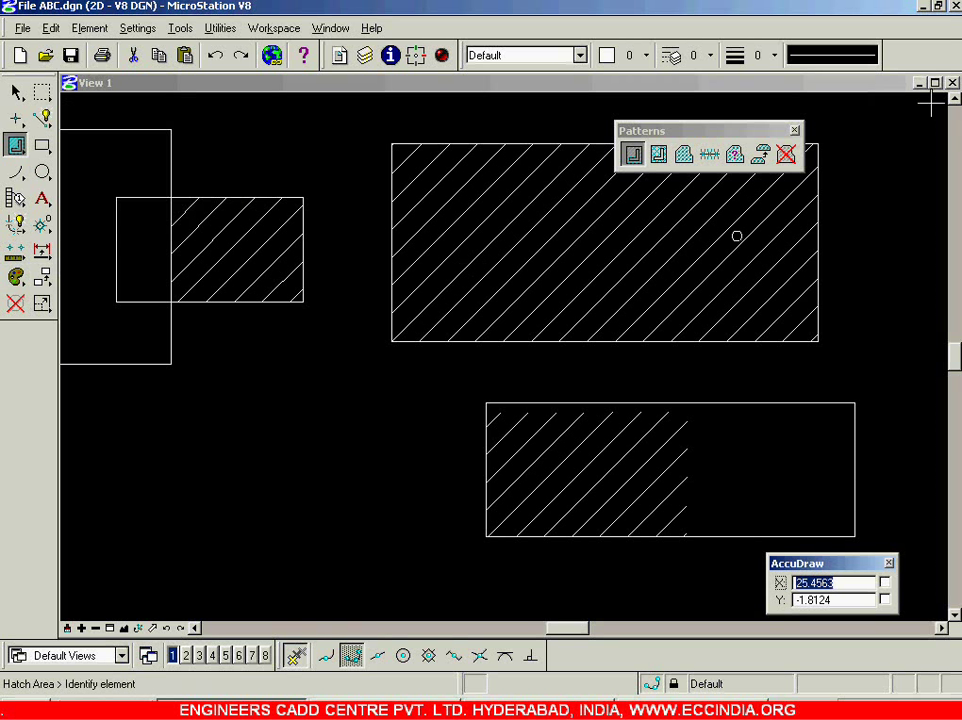
left_click(786, 154)
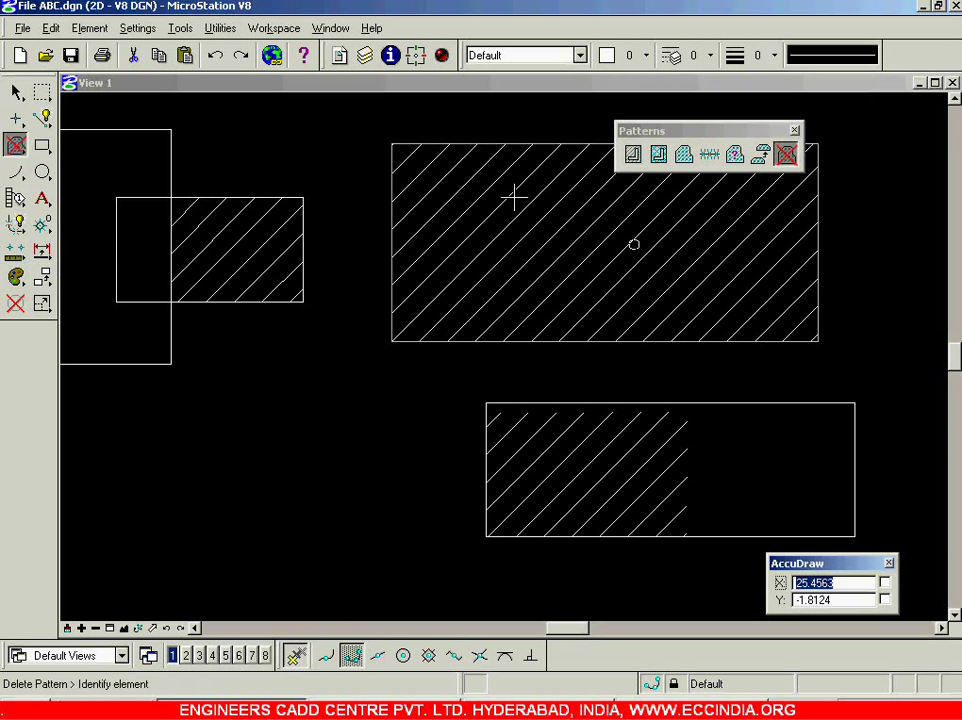
left_click(564, 217)
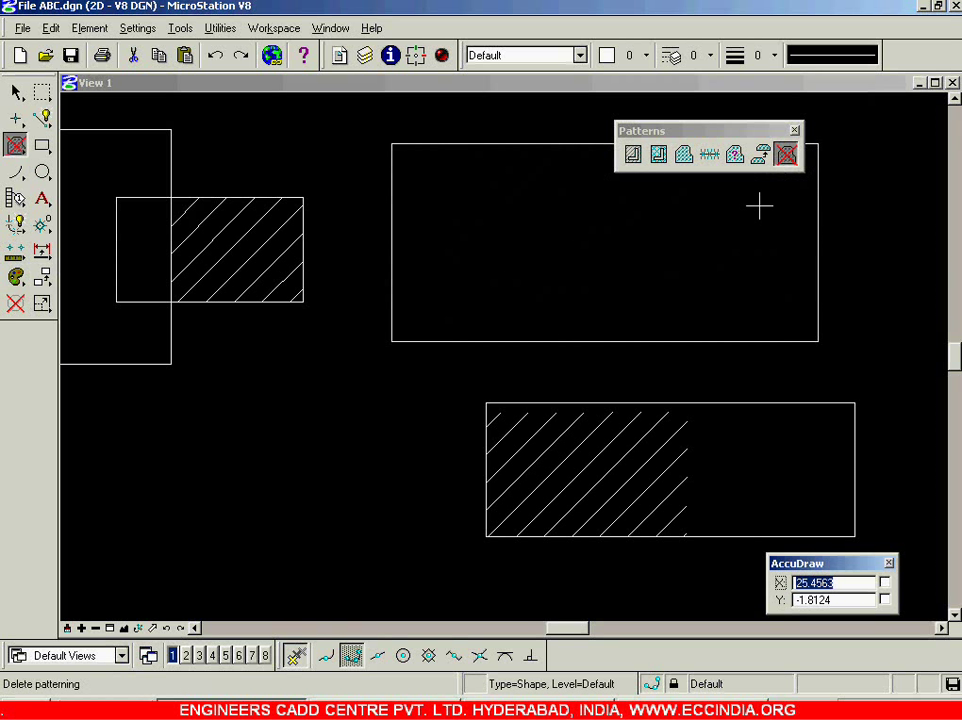
left_click(618, 447)
left_click(640, 455)
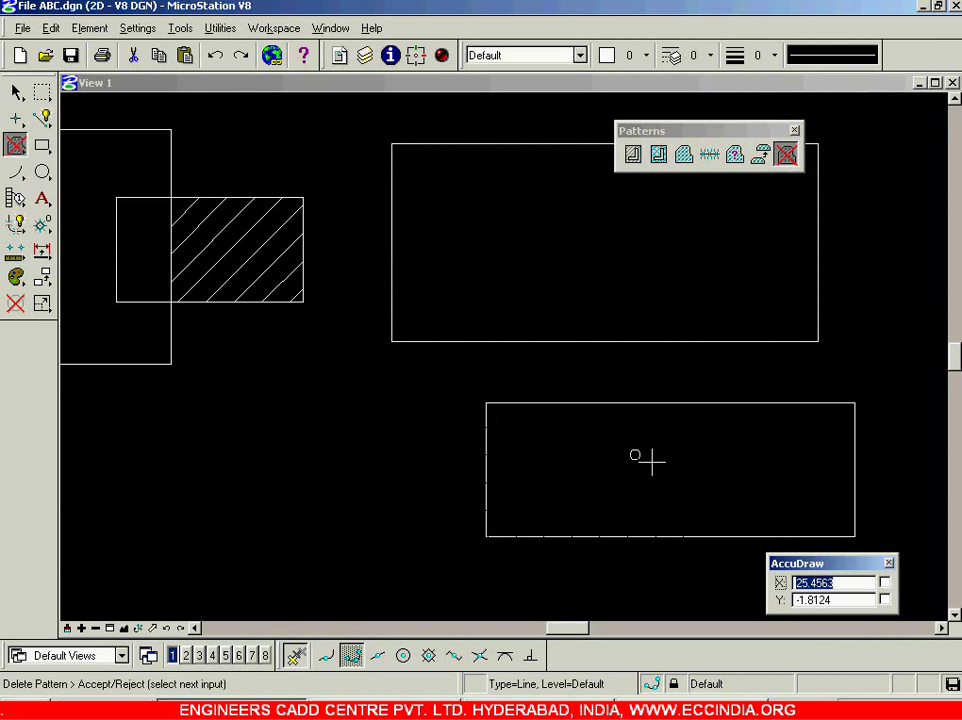
left_click(16, 92)
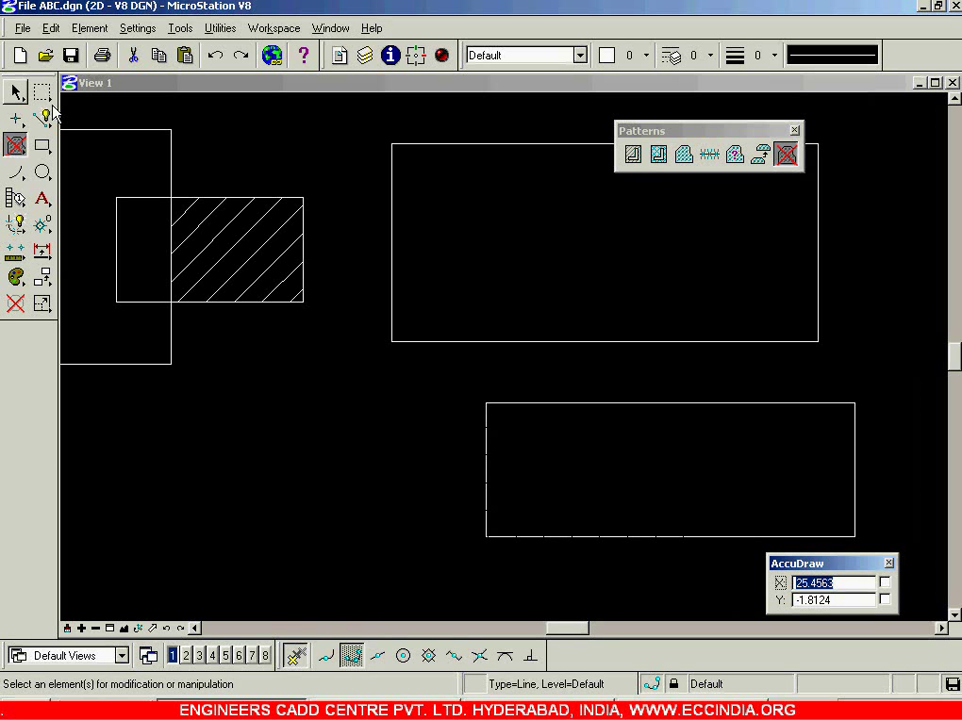
- Hatch the upper block with the Element method, 1.0 spacing, 45° angle and only Snappable Pattern turned on
left_click(633, 154)
left_click(110, 239)
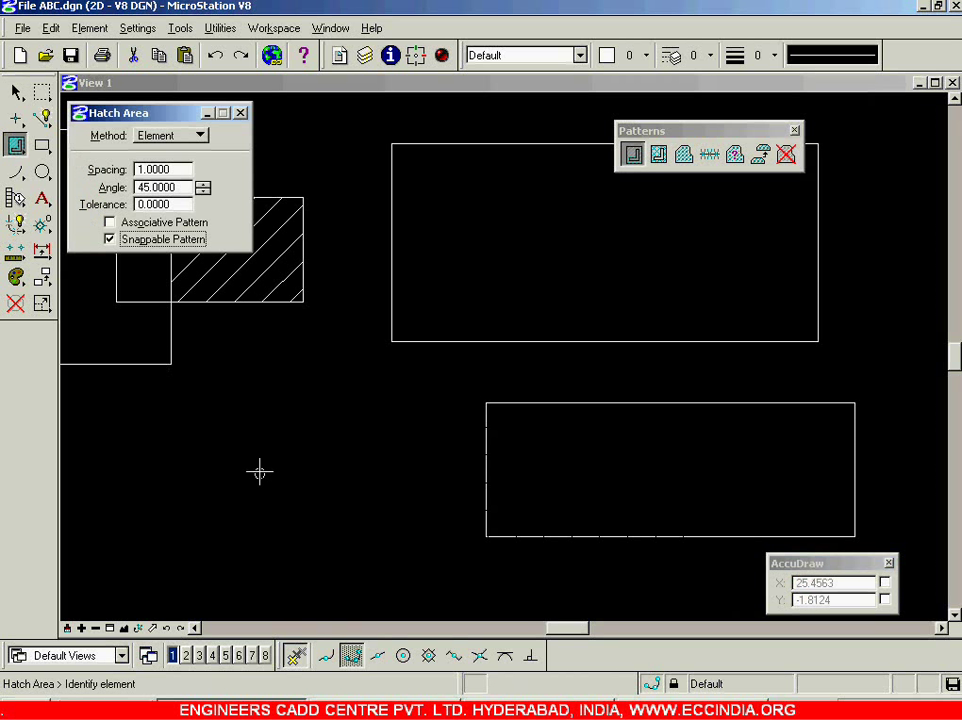
left_click(533, 340)
left_click(376, 385)
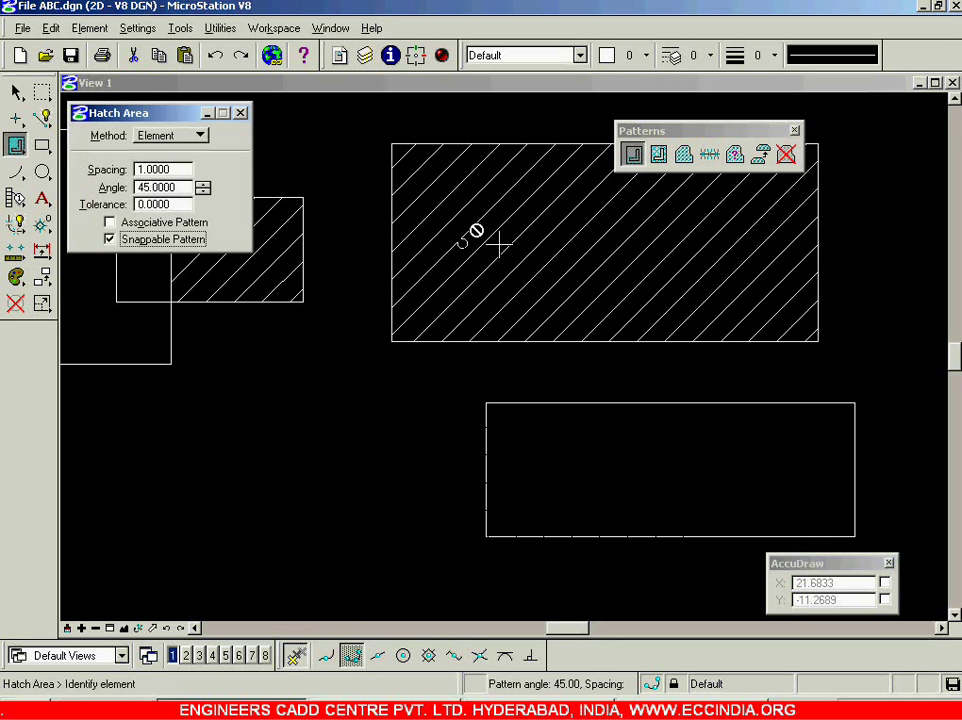
- Hatch the lower block at 1.0 spacing and 45° with both Associative Pattern and Snappable Pattern turned off
left_click(110, 239)
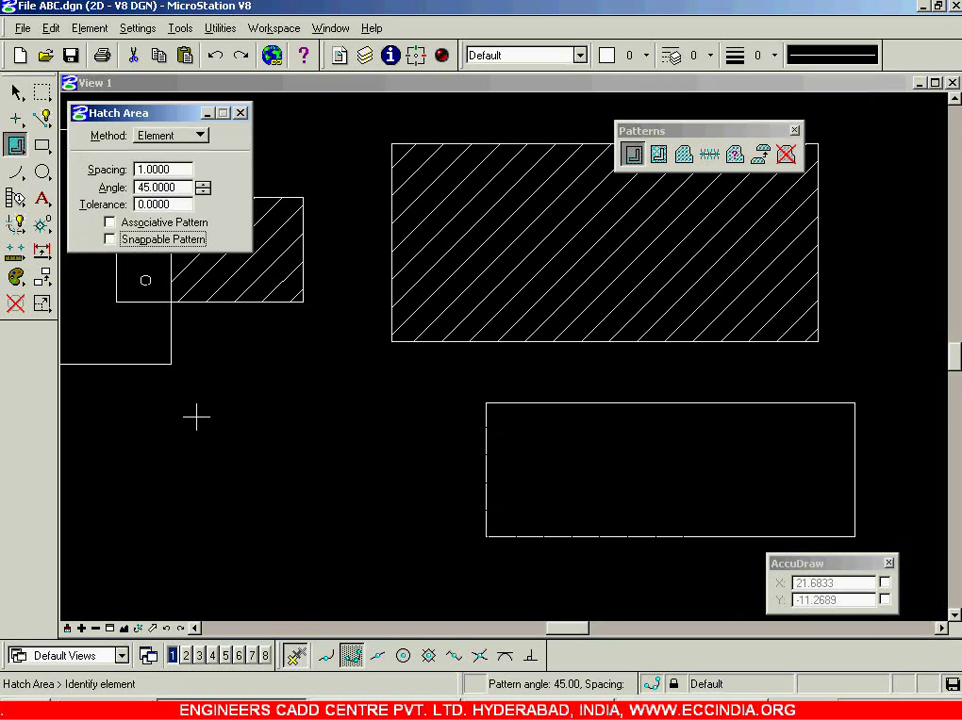
left_click(549, 403)
left_click(344, 451)
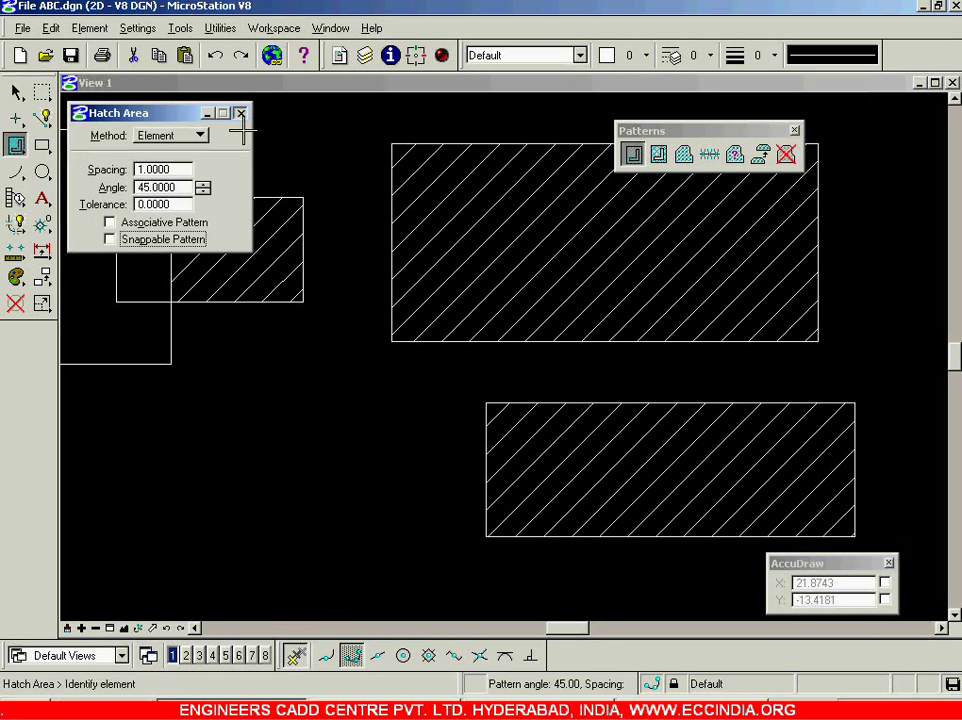
left_click(240, 114)
left_click(41, 118)
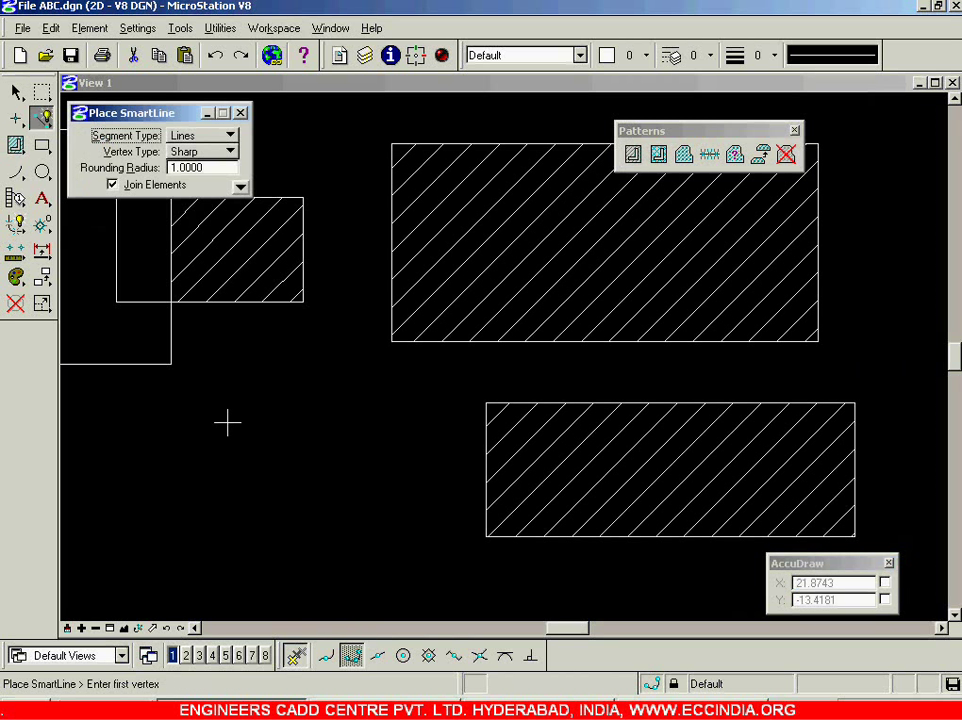
left_click(347, 500)
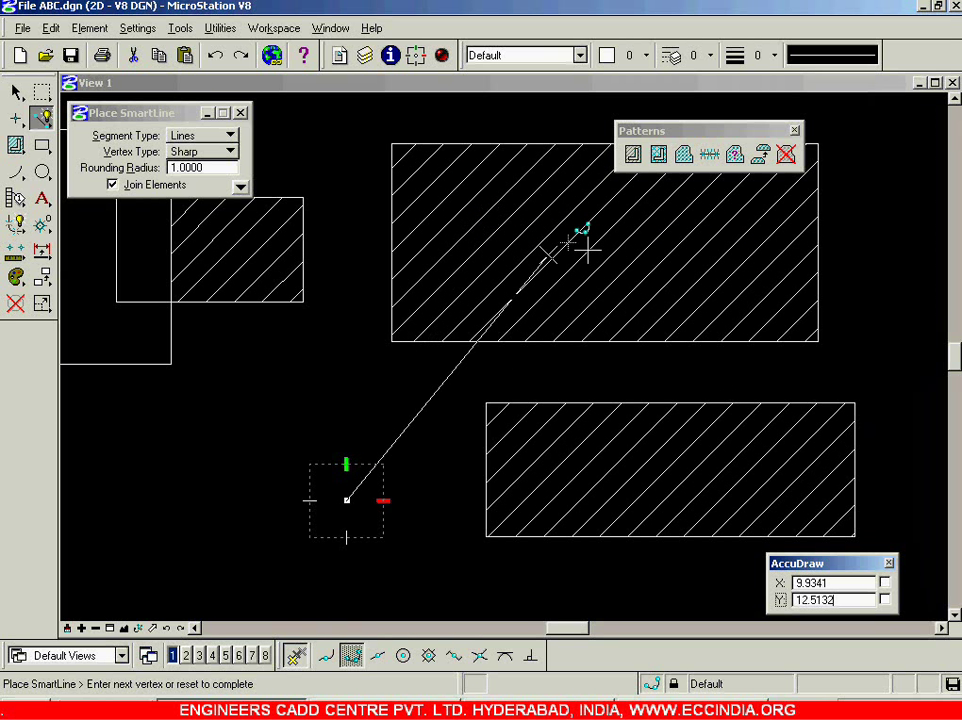
left_click(633, 155)
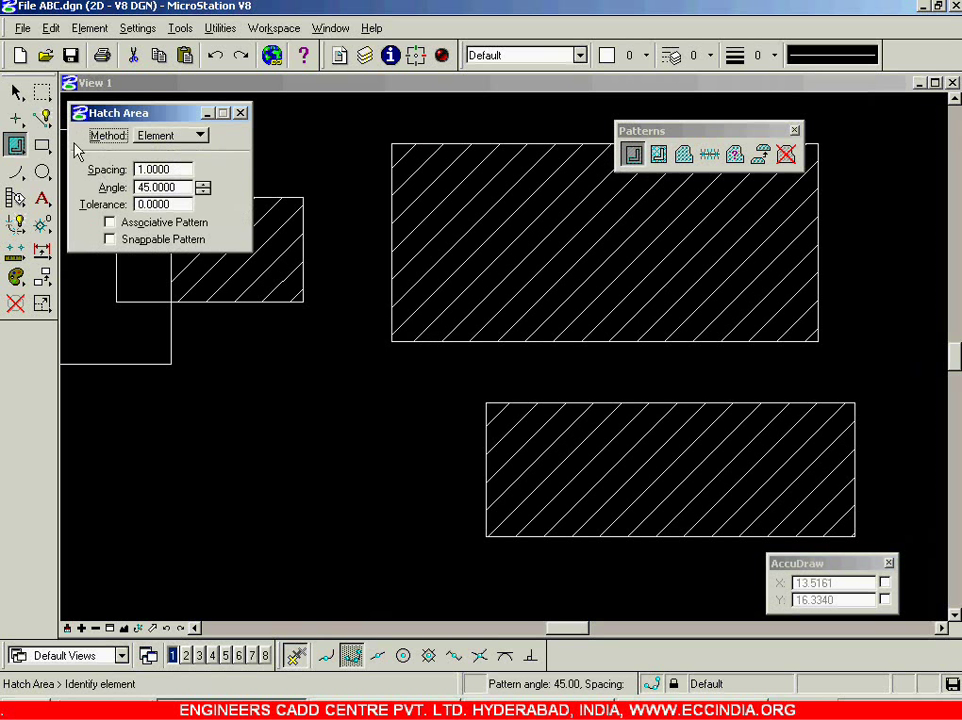
- Draw an open sharp-cornered SmartLine from the empty area below the overlapping rectangles through the upper hatched block and around inside the lower one
left_click(41, 118)
left_click(280, 503)
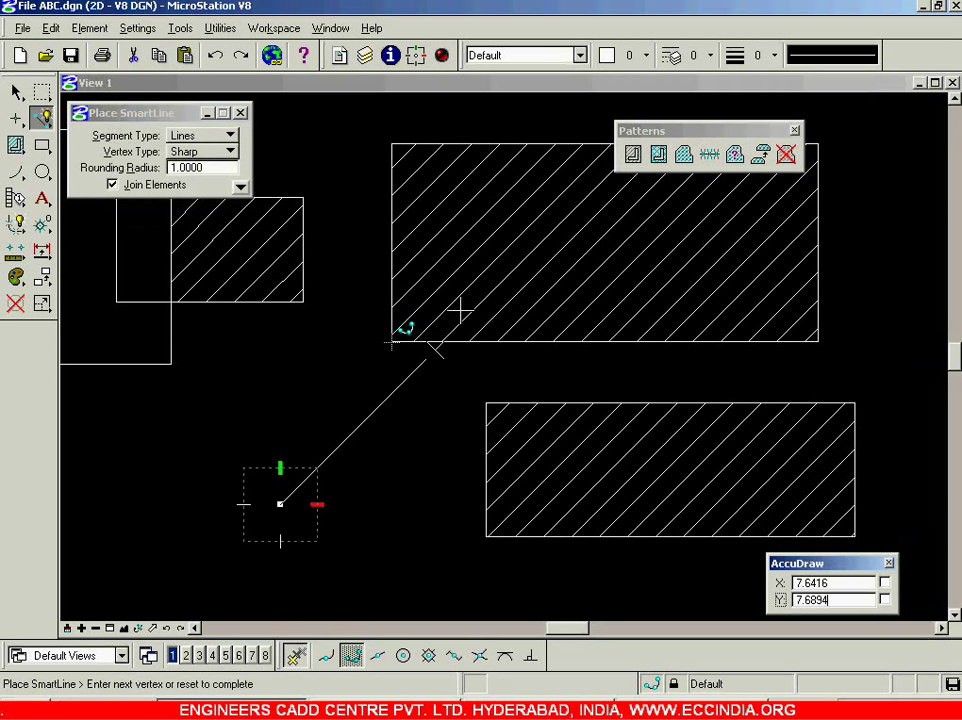
left_click(487, 238)
left_click(652, 242)
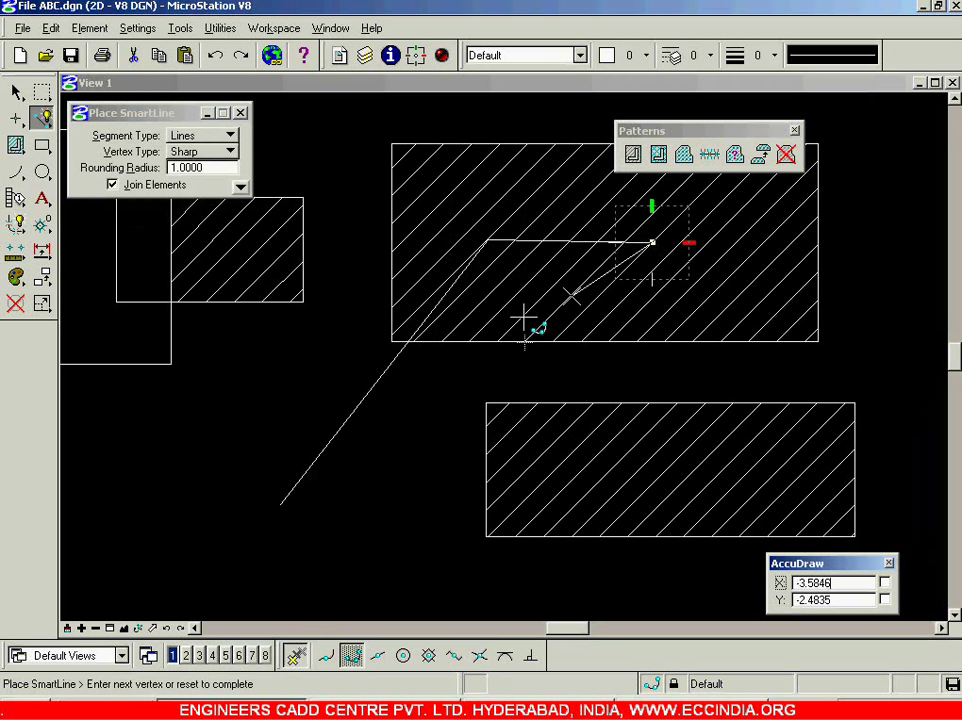
left_click(570, 467)
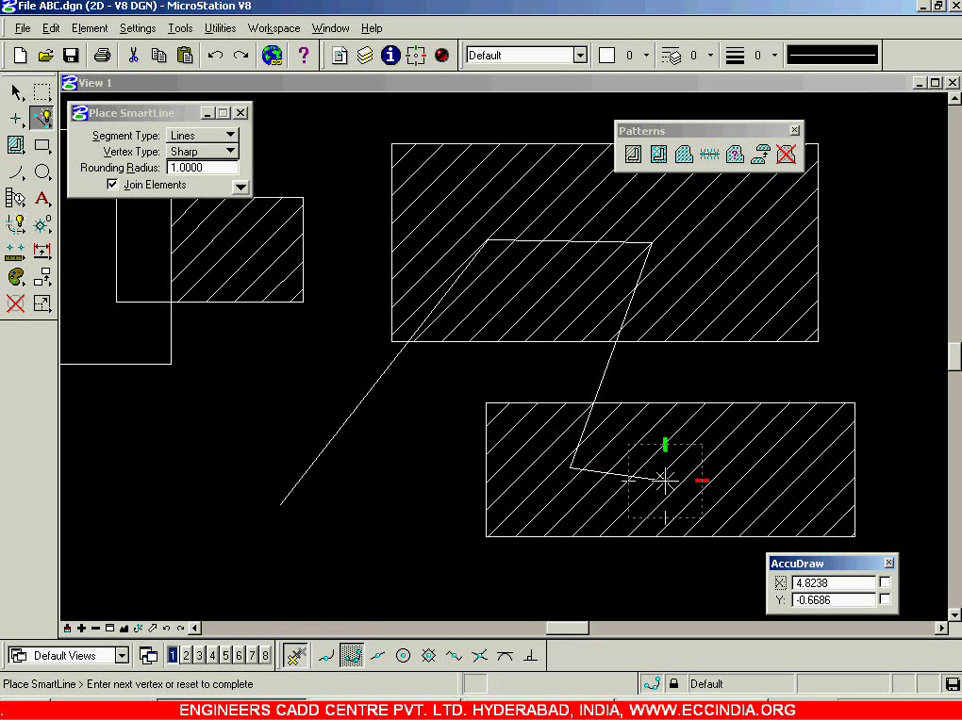
left_click(740, 466)
left_click(793, 442)
left_click(793, 480)
left_click(693, 505)
left_click(596, 490)
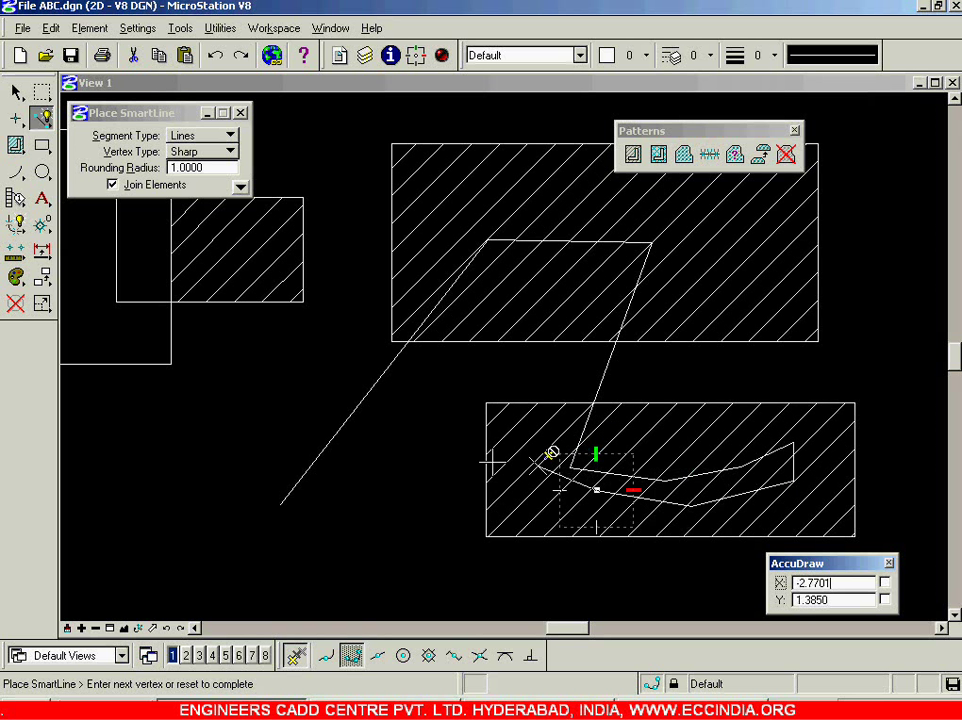
right_click(412, 438)
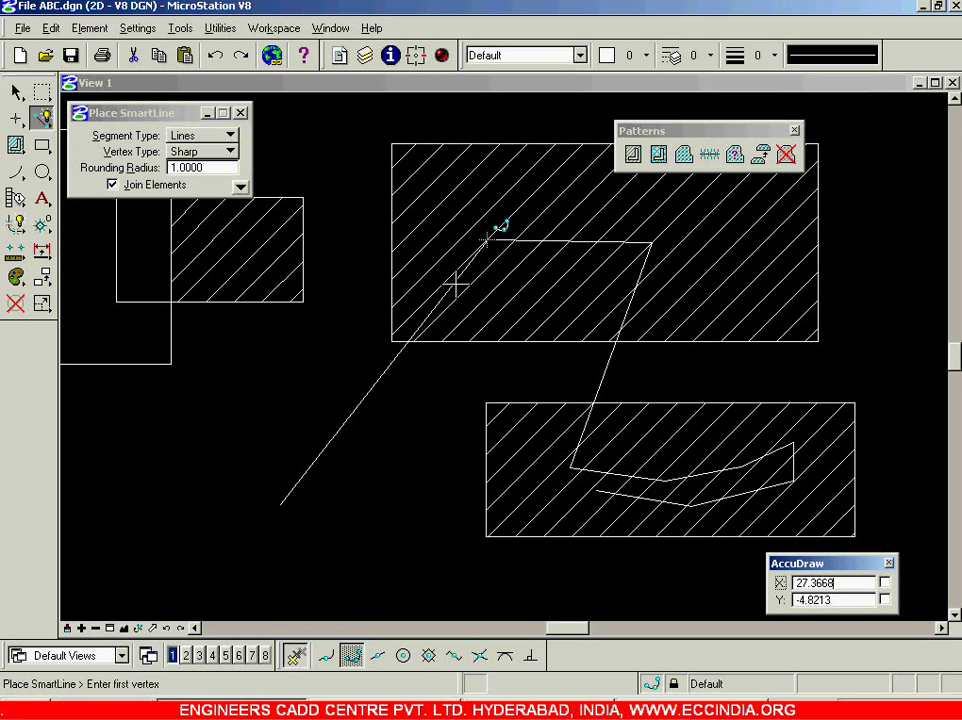
- Delete the SmartLine with Delete Element, and clear the design by selecting all remaining elements and deleting them
left_click(15, 303)
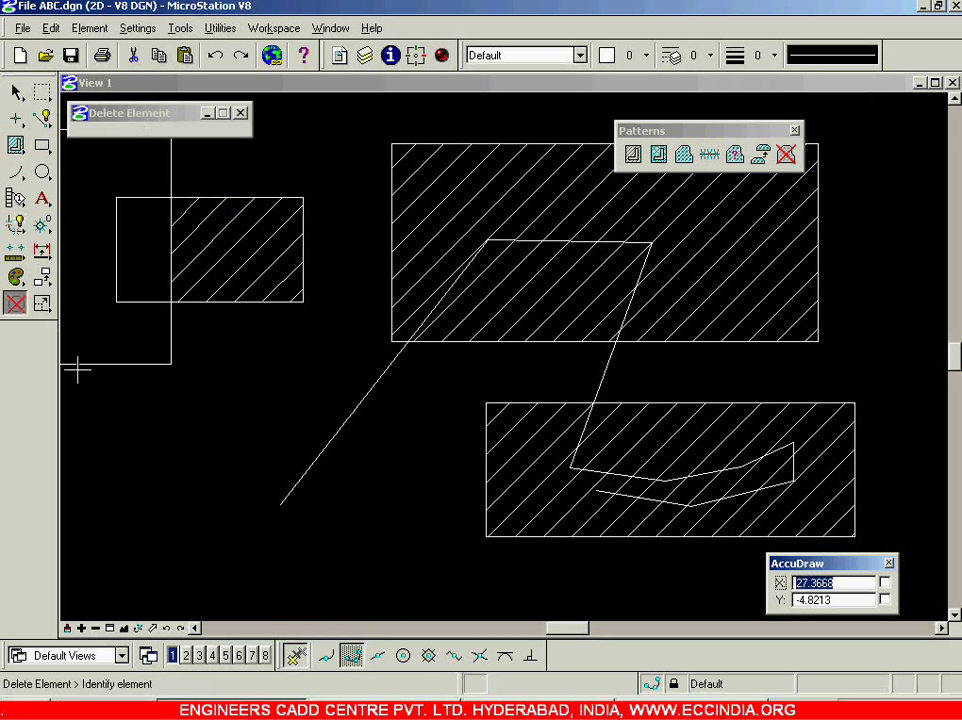
left_click(351, 411)
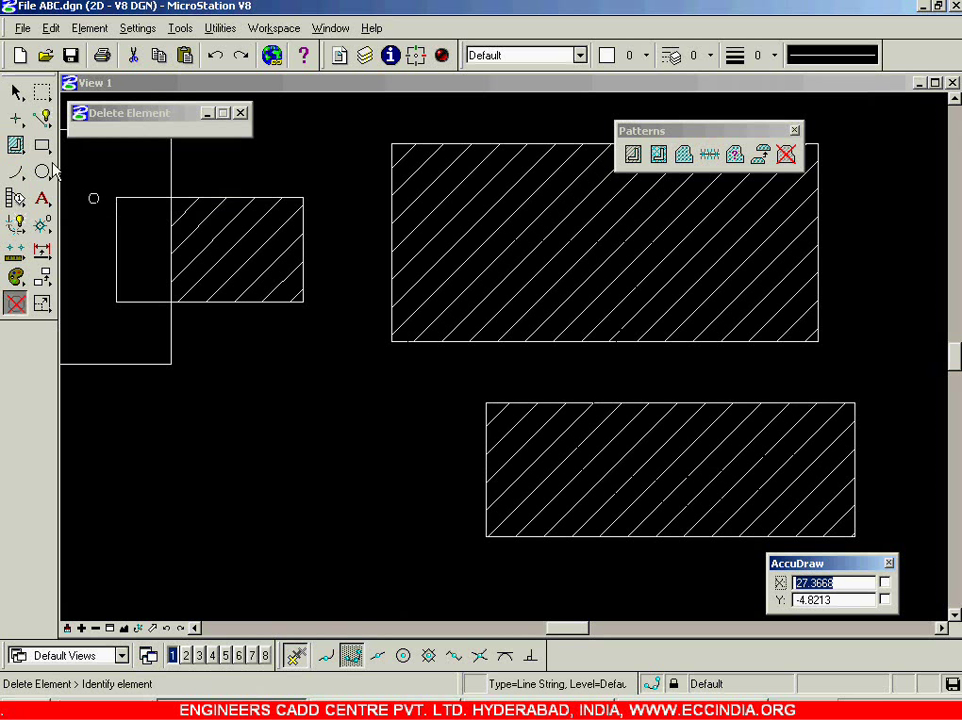
left_click(786, 154)
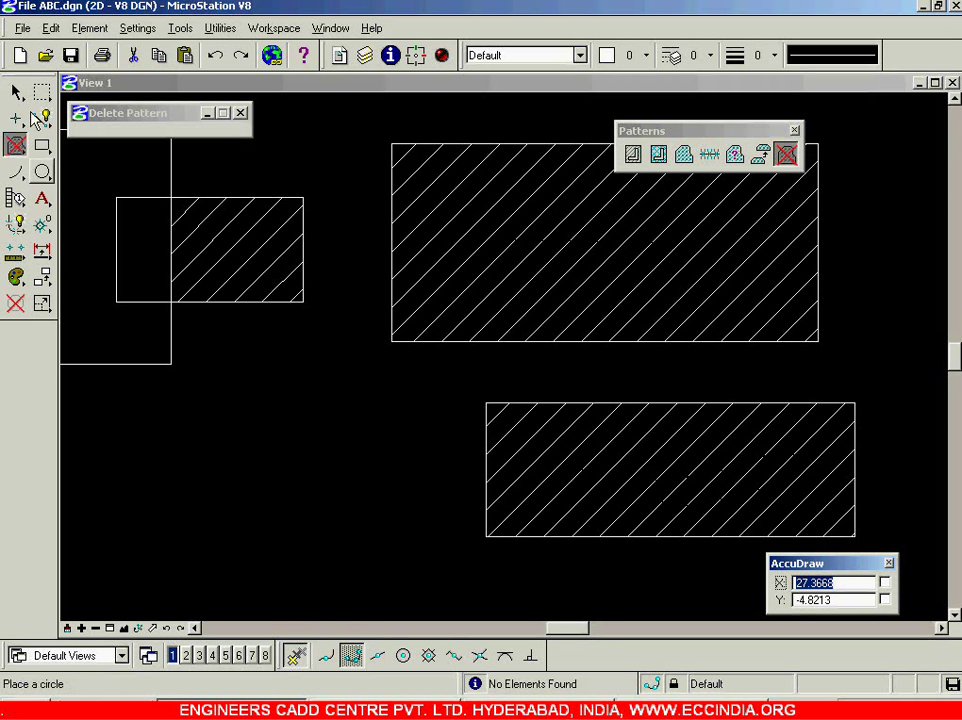
left_click(15, 91)
left_click(852, 688)
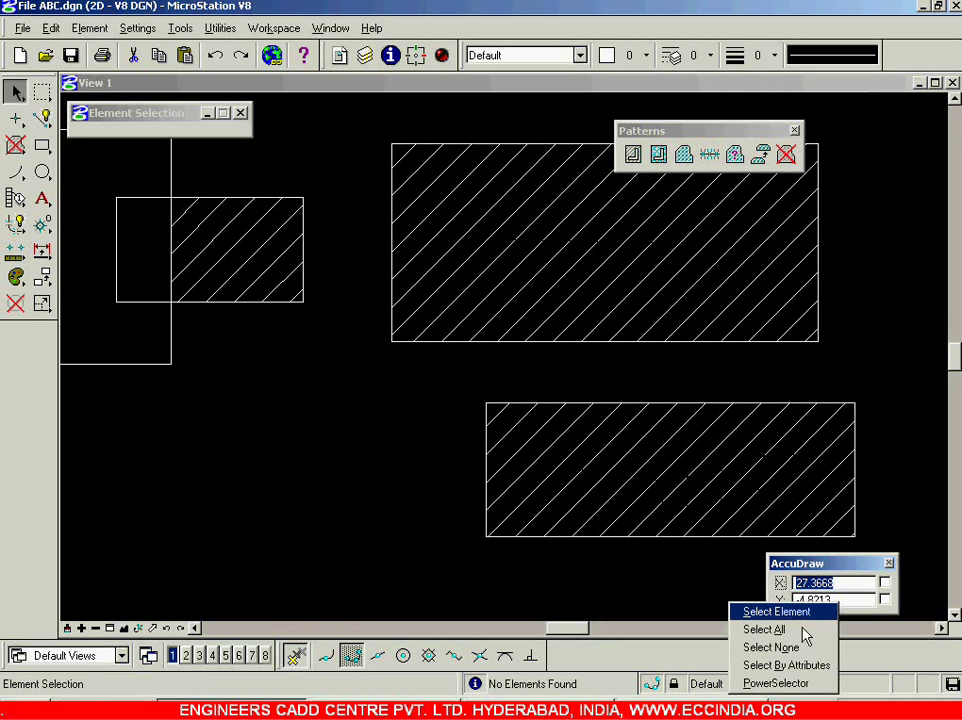
left_click(790, 630)
key("Delete")
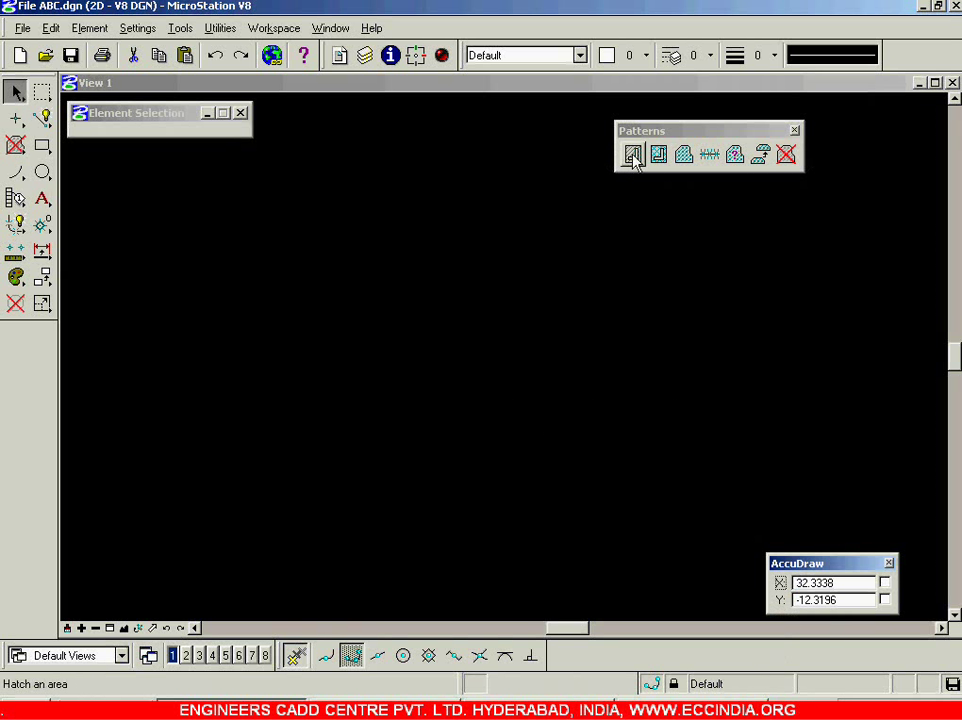
- Place an orthogonal block about 61 by 42 units, and dock the AccuDraw window beside the snap modes
left_click(42, 145)
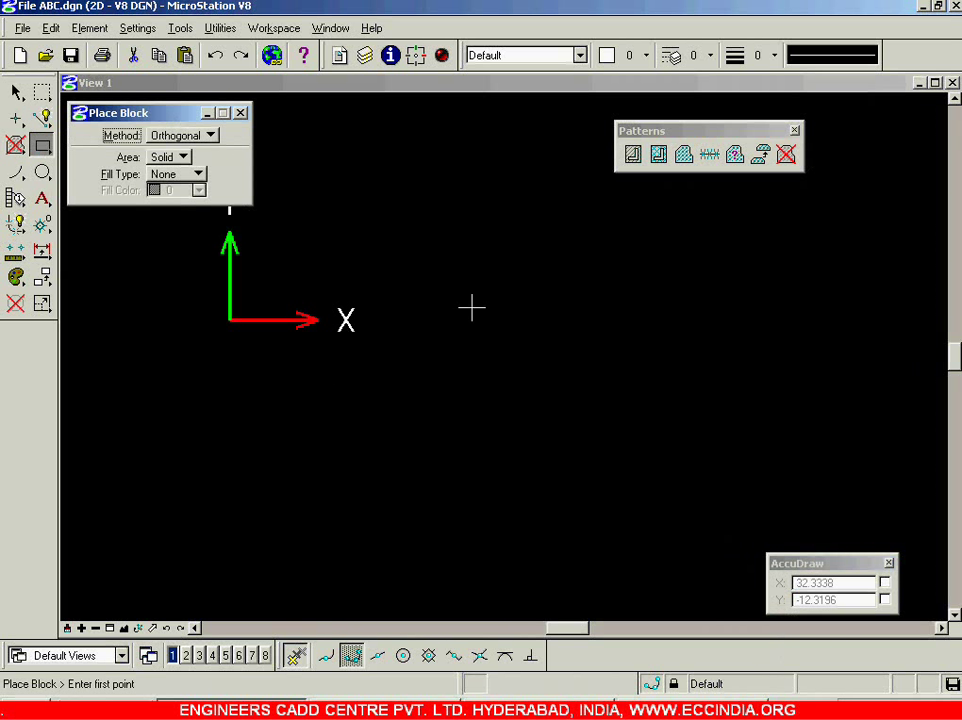
left_click(294, 159)
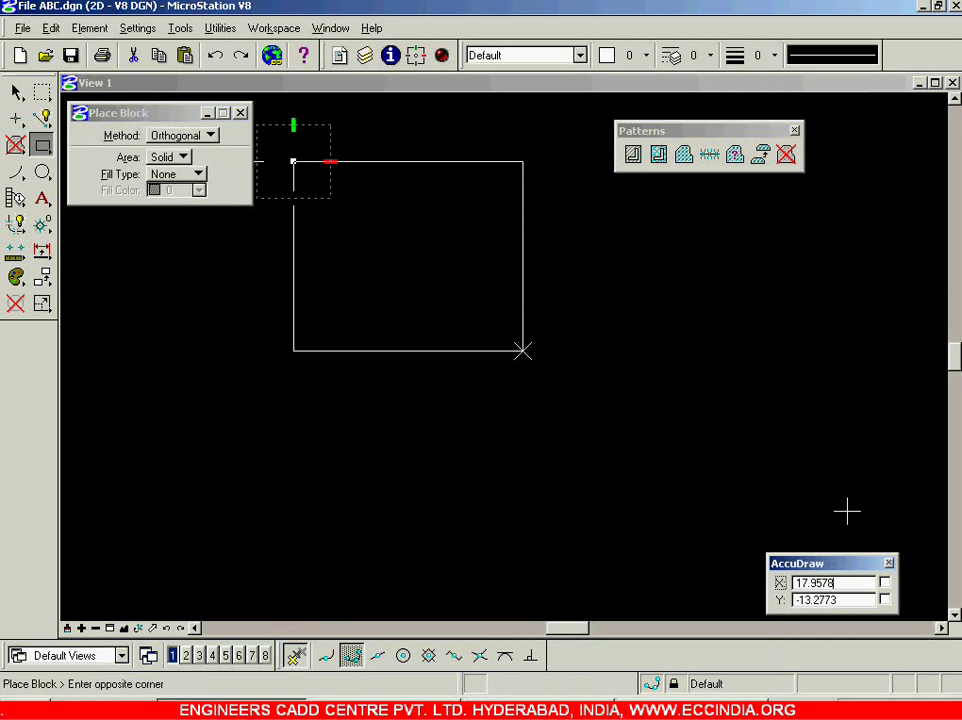
left_click_drag(838, 572, 737, 658)
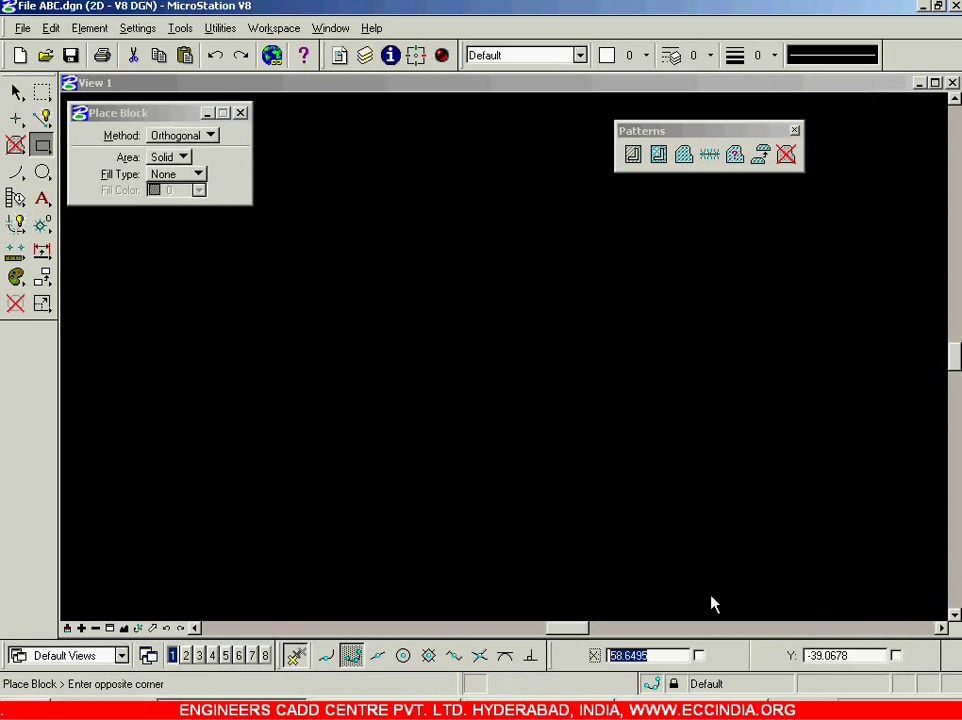
left_click(897, 577)
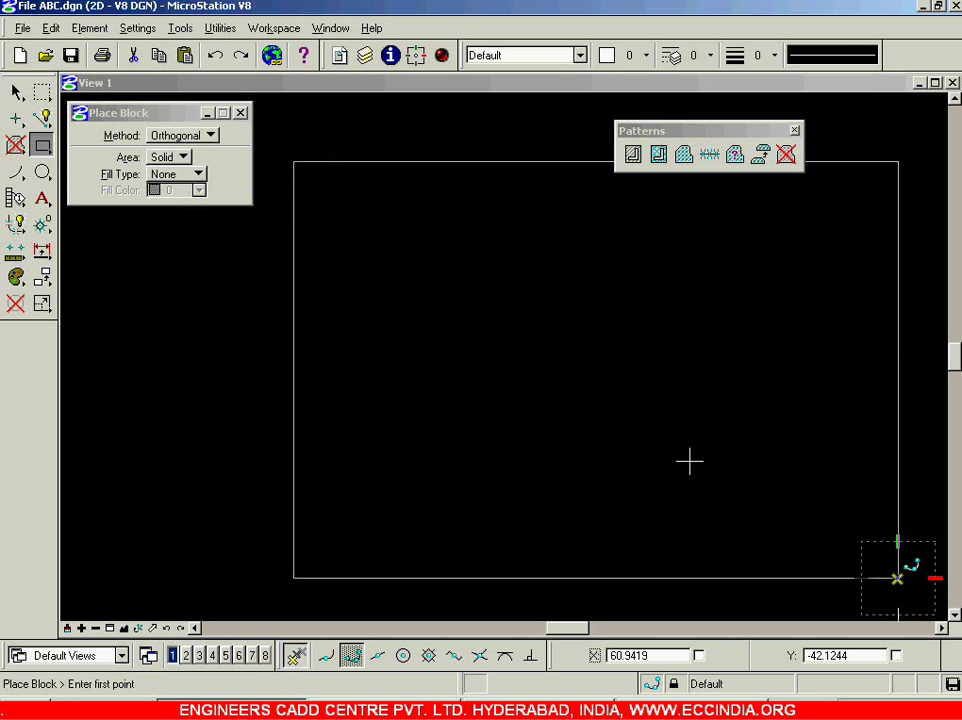
- Place three progressively smaller orthogonal blocks nested inside the large one, making the middle of these about 25 by 17 units
left_click(417, 229)
left_click(848, 527)
left_click(546, 304)
left_click(793, 477)
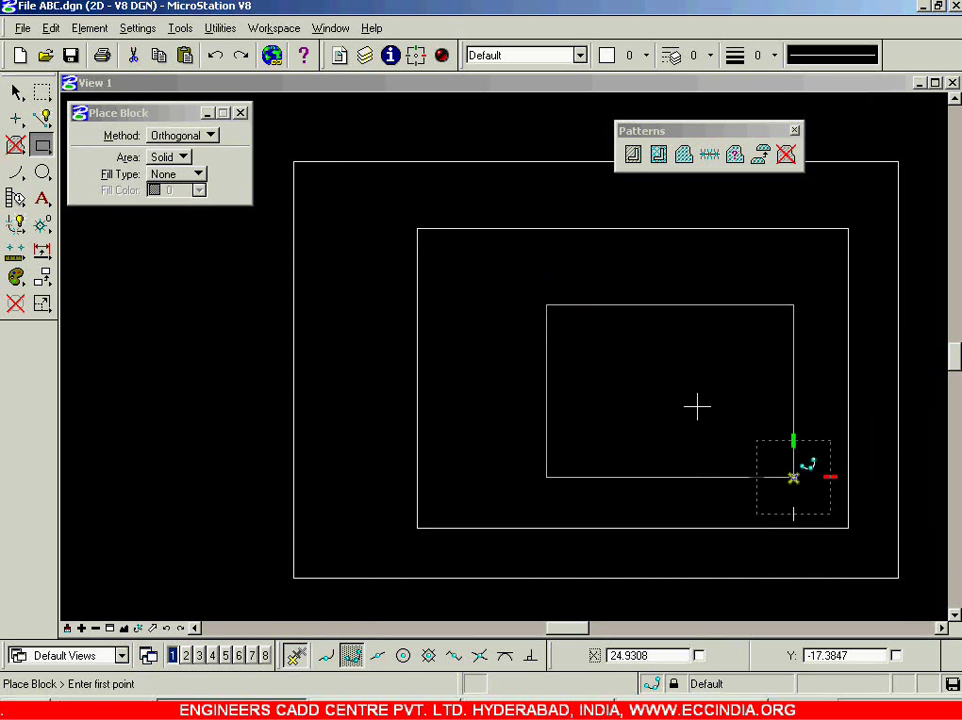
left_click(614, 347)
left_click(710, 420)
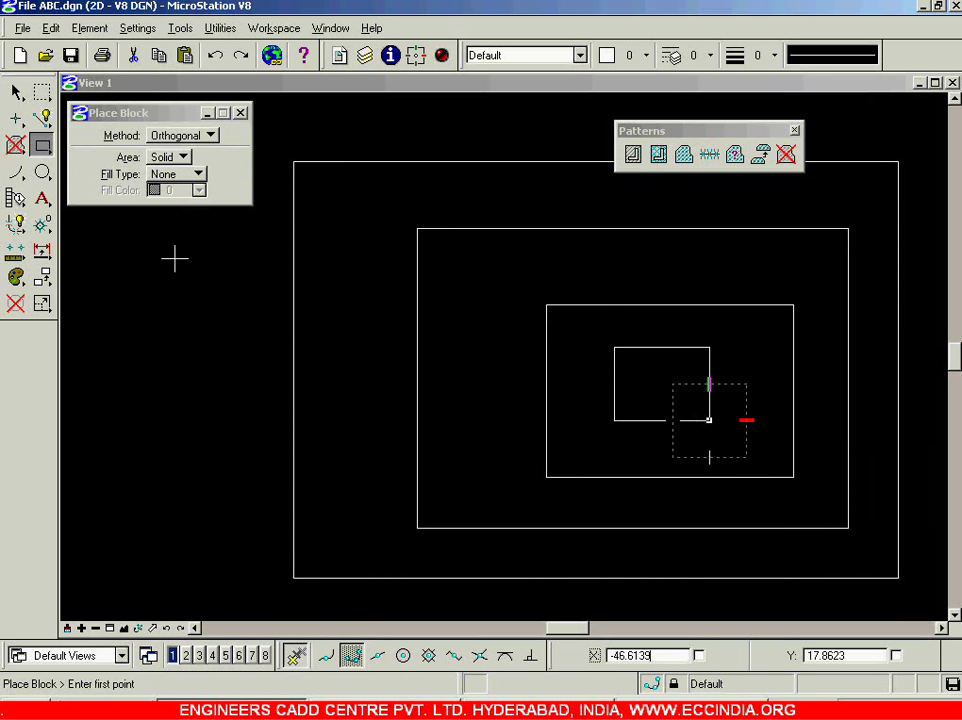
left_click(16, 91)
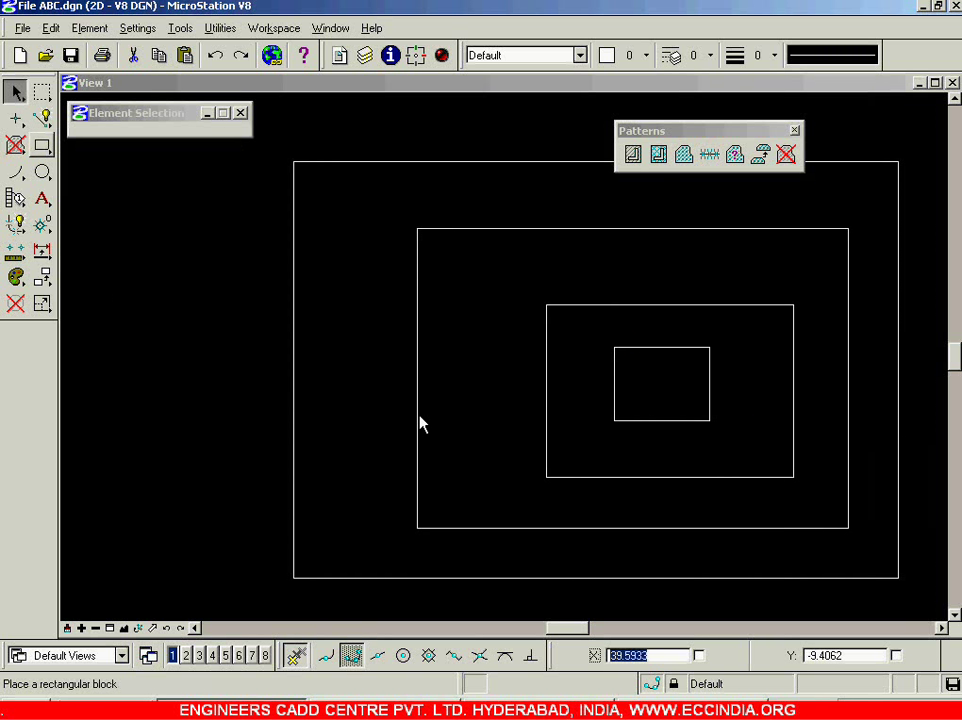
- Flood-hatch the ring between the two outermost blocks at 1.0 spacing and 45°, with Locate Interior Shapes on and Dynamic Area off
left_click(633, 153)
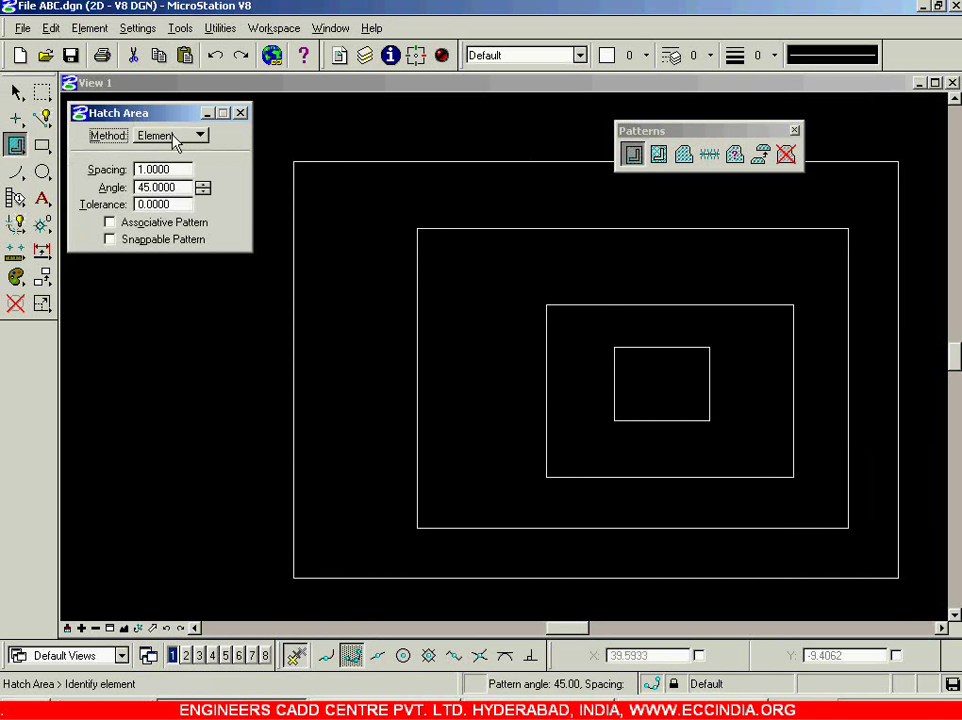
left_click(199, 137)
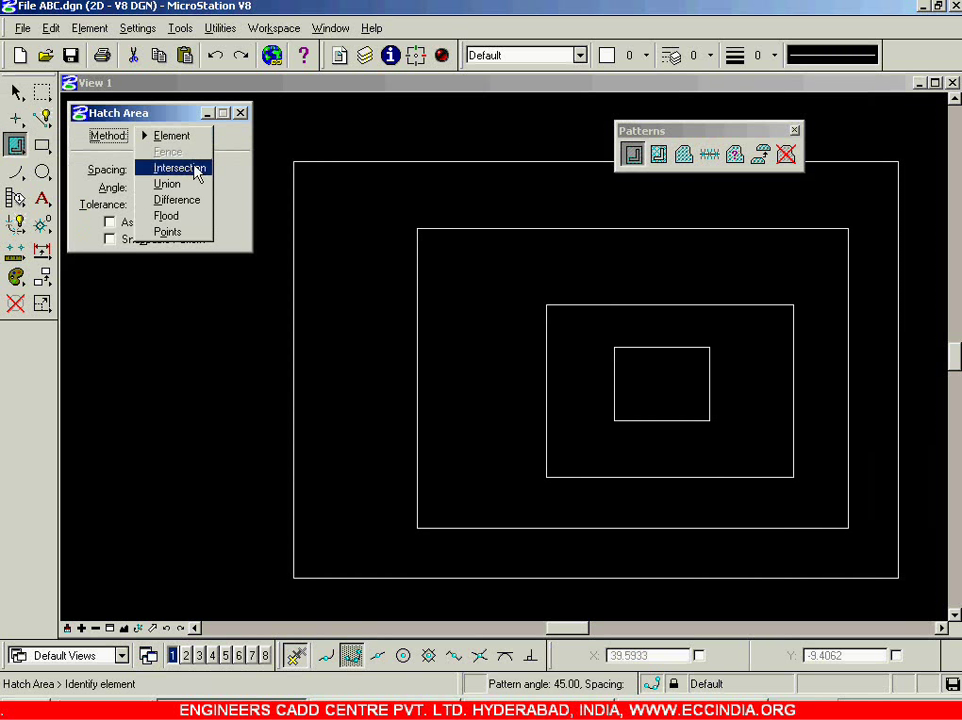
left_click(166, 216)
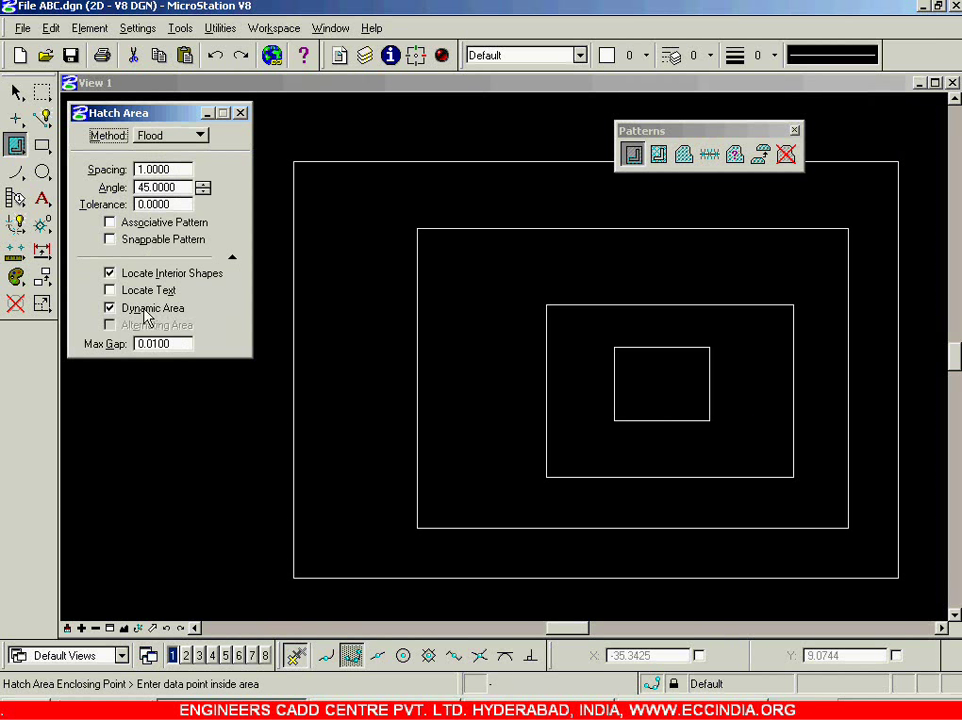
left_click(148, 311)
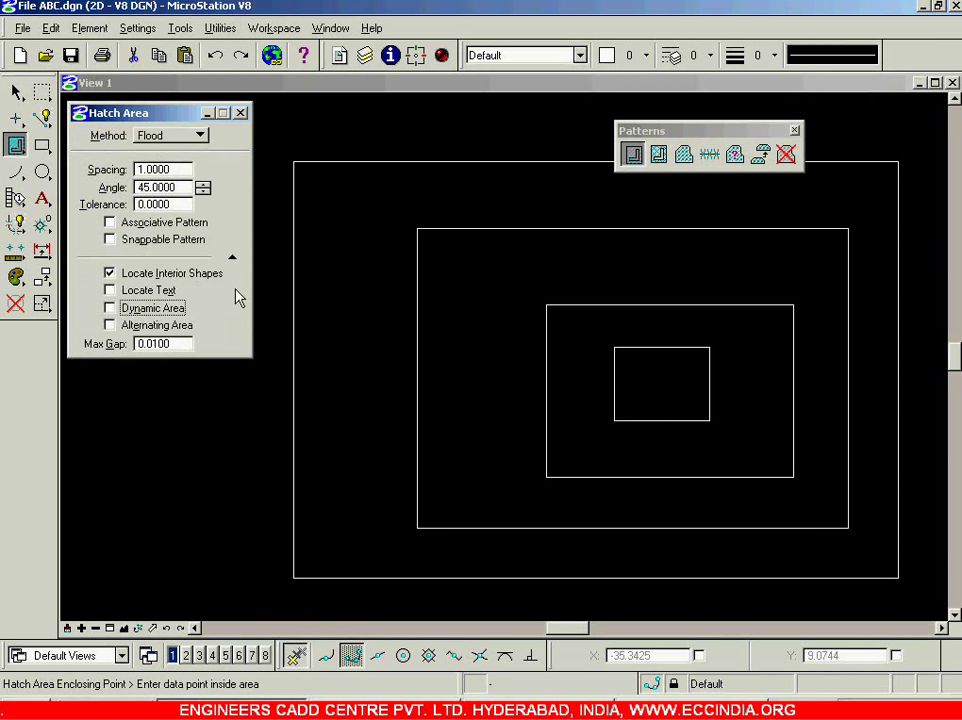
left_click(359, 239)
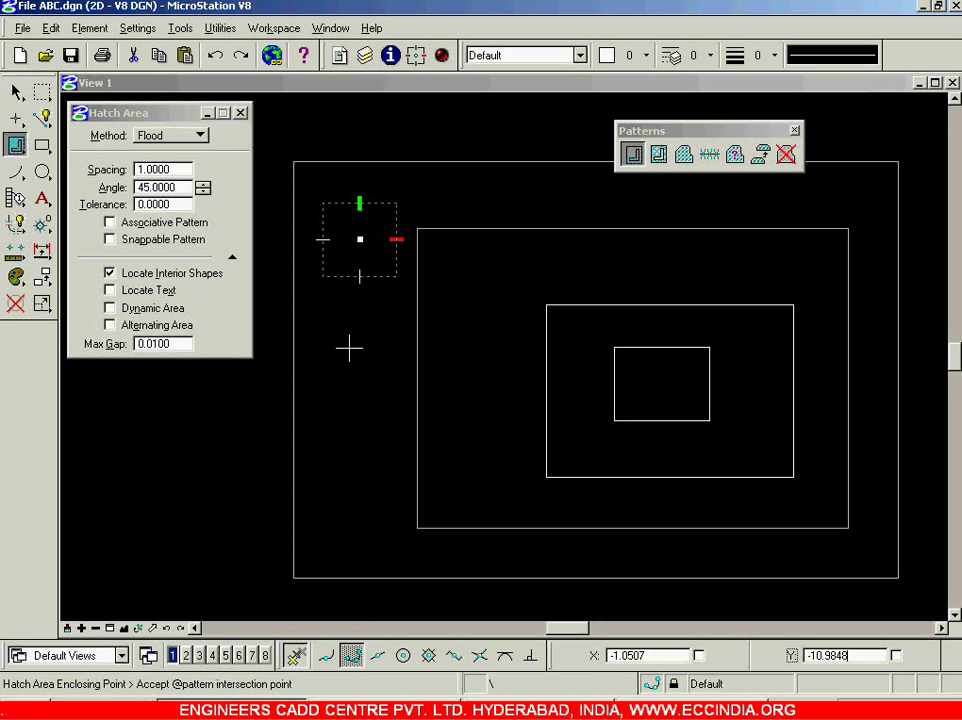
left_click(349, 347)
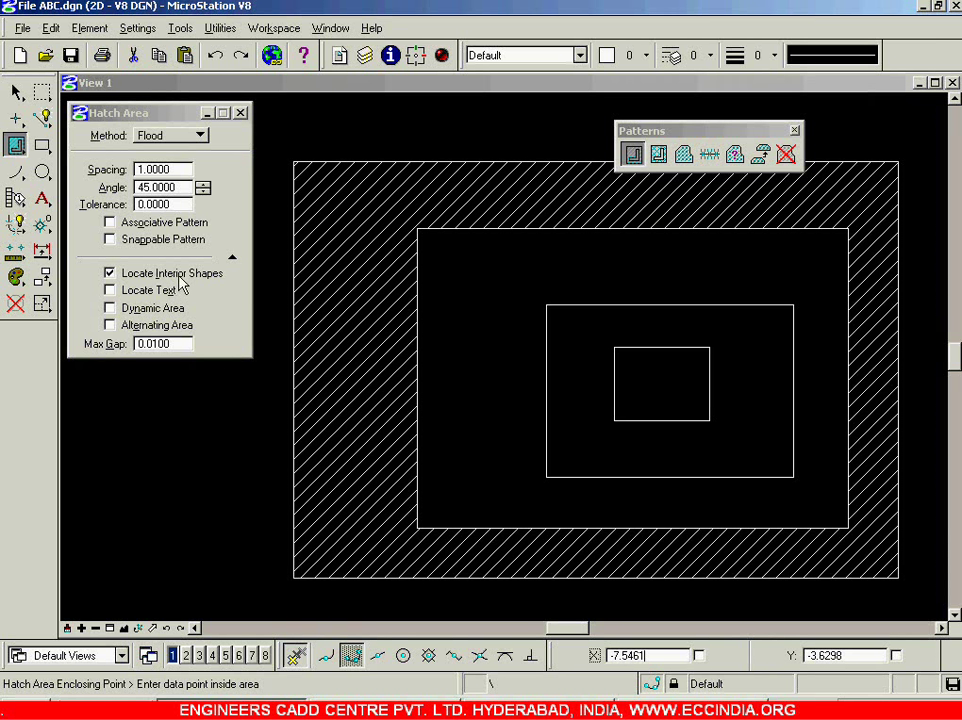
- Delete the outer ring's hatch, and flood-hatch the whole outermost block with Locate Interior Shapes turned off
left_click(786, 154)
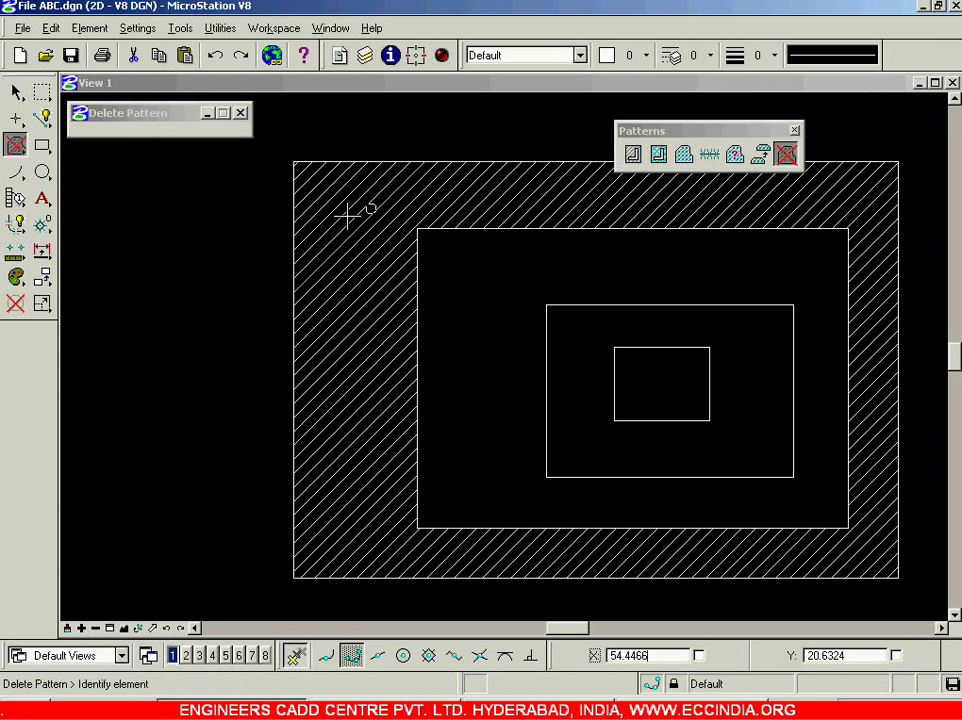
left_click(318, 190)
left_click(633, 153)
left_click(110, 272)
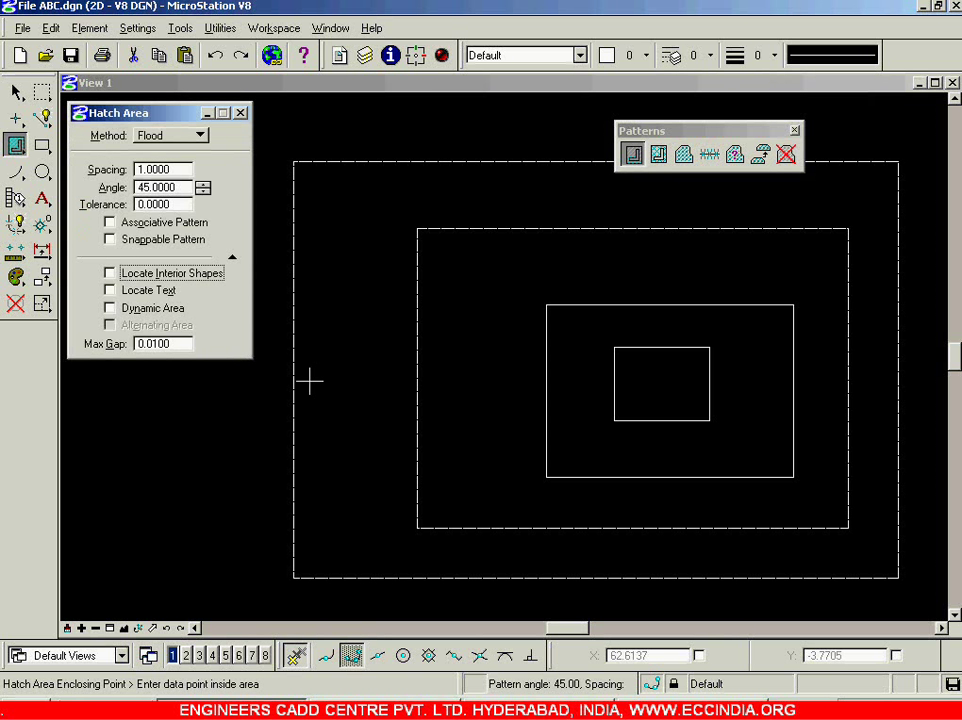
left_click(365, 232)
left_click(339, 337)
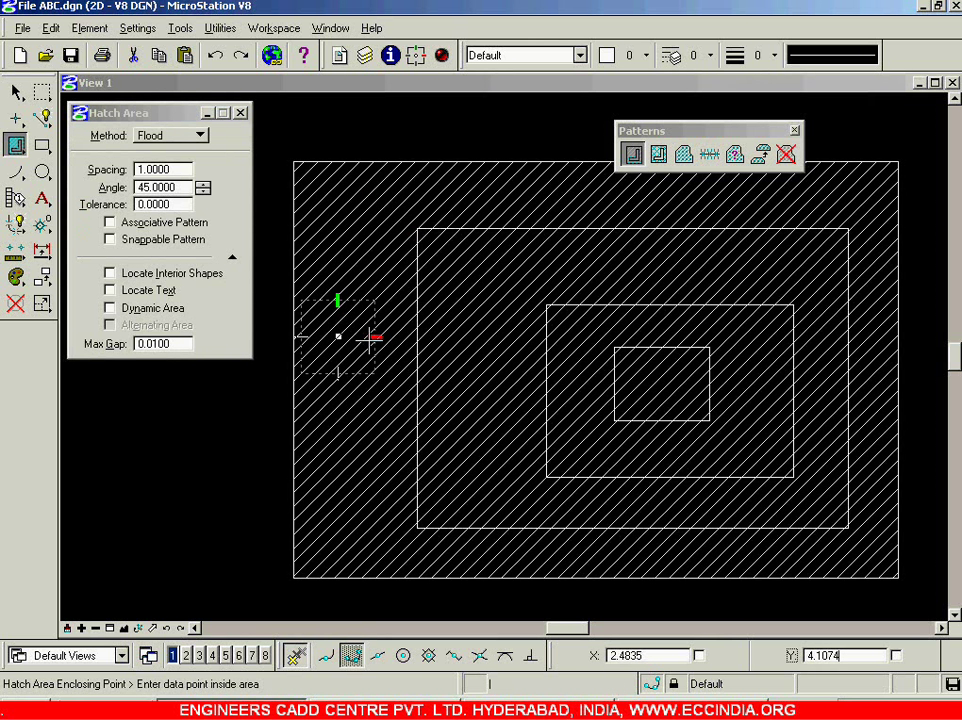
left_click(195, 135)
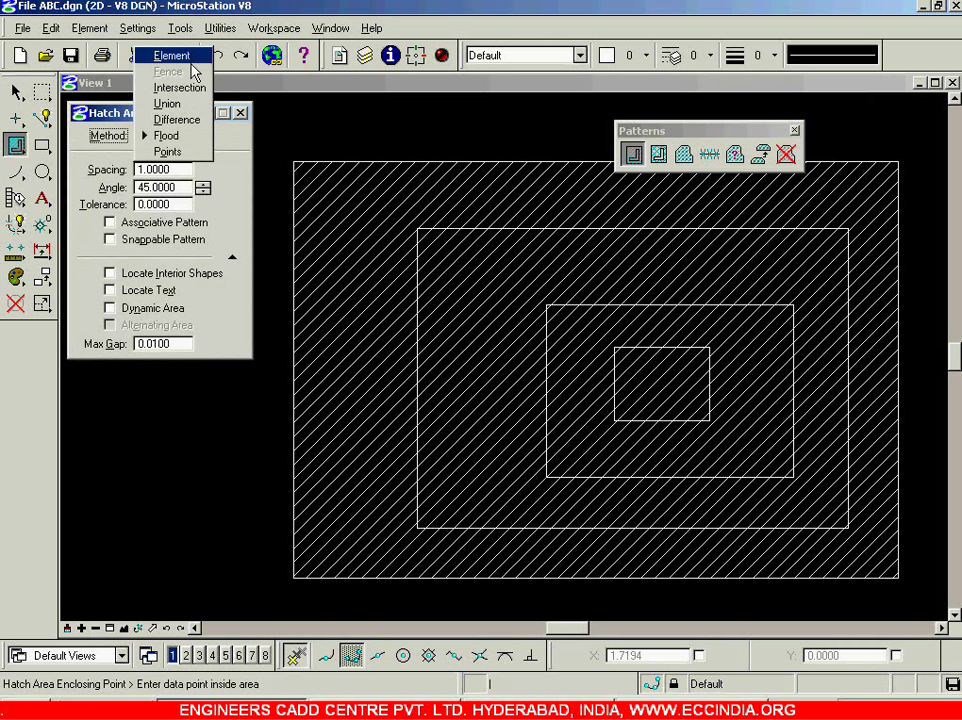
left_click(168, 135)
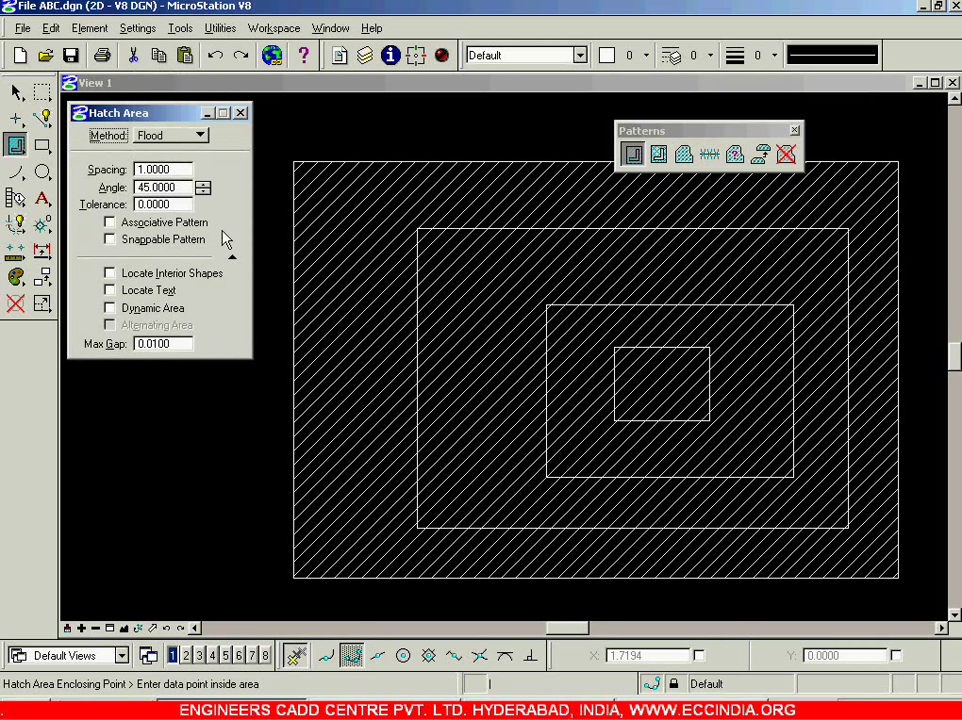
left_click(338, 336)
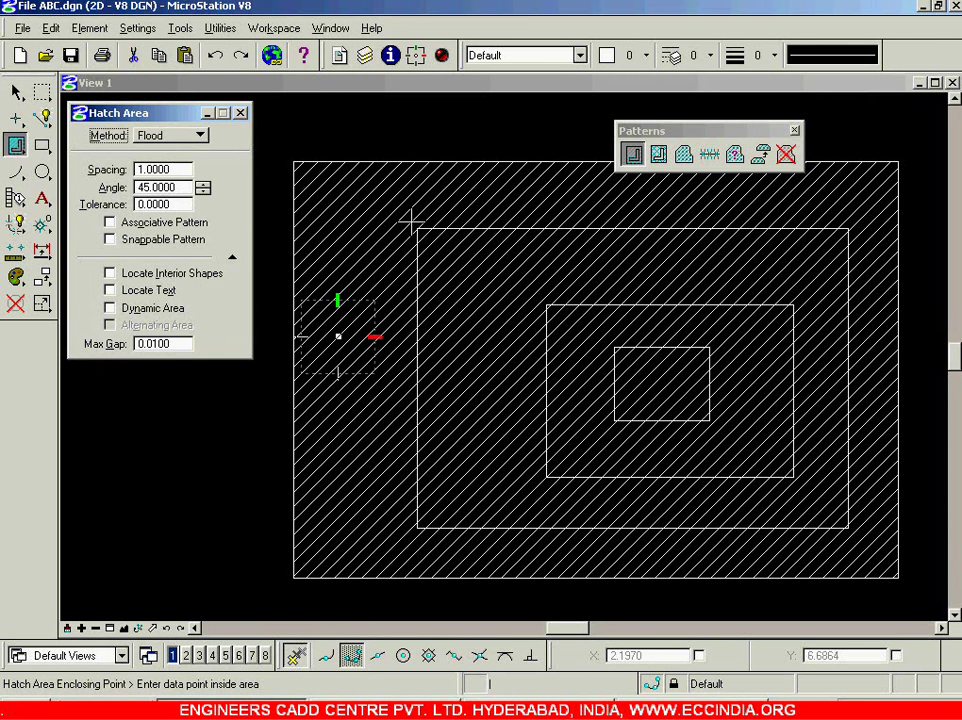
- Delete the full hatch, and flood-hatch alternate rings of the nested blocks with Locate Interior Shapes and Alternating Area turned on
left_click(786, 153)
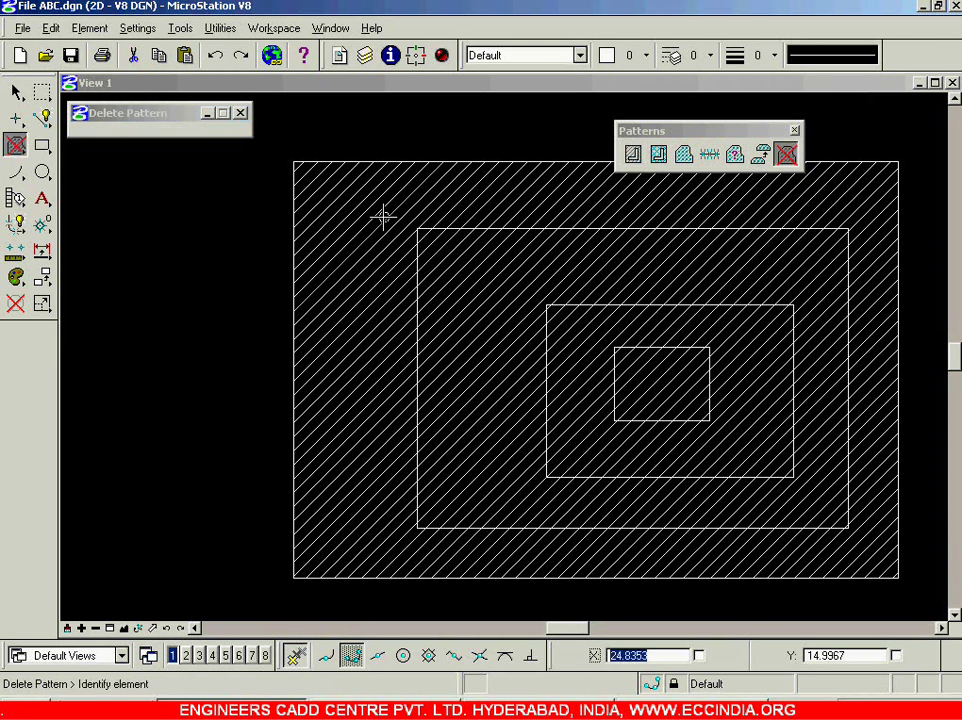
left_click(382, 215)
left_click(633, 153)
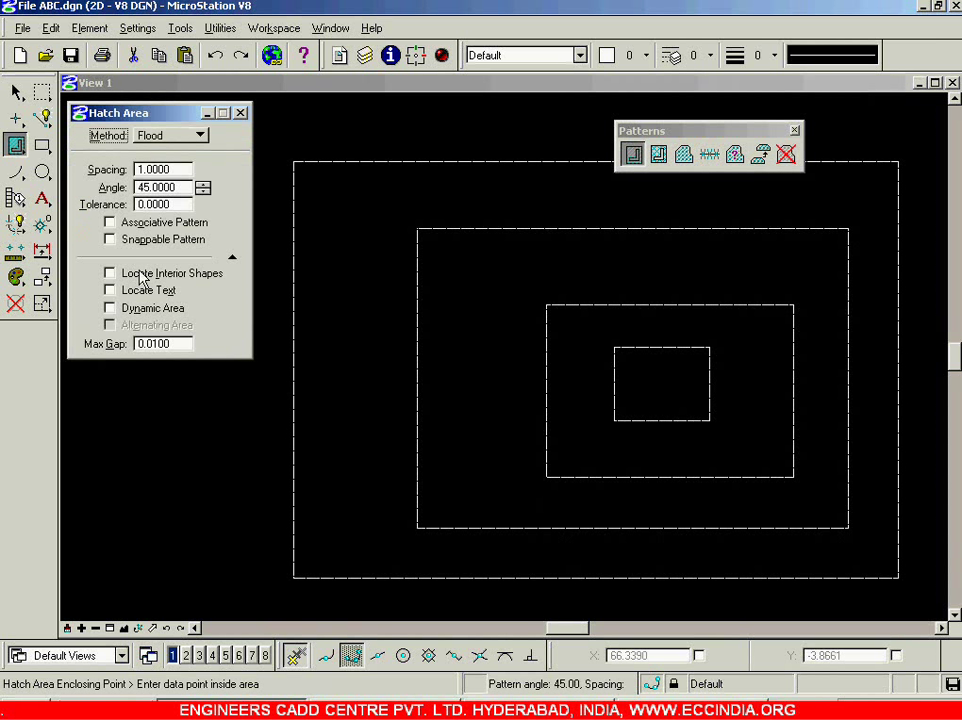
left_click(160, 273)
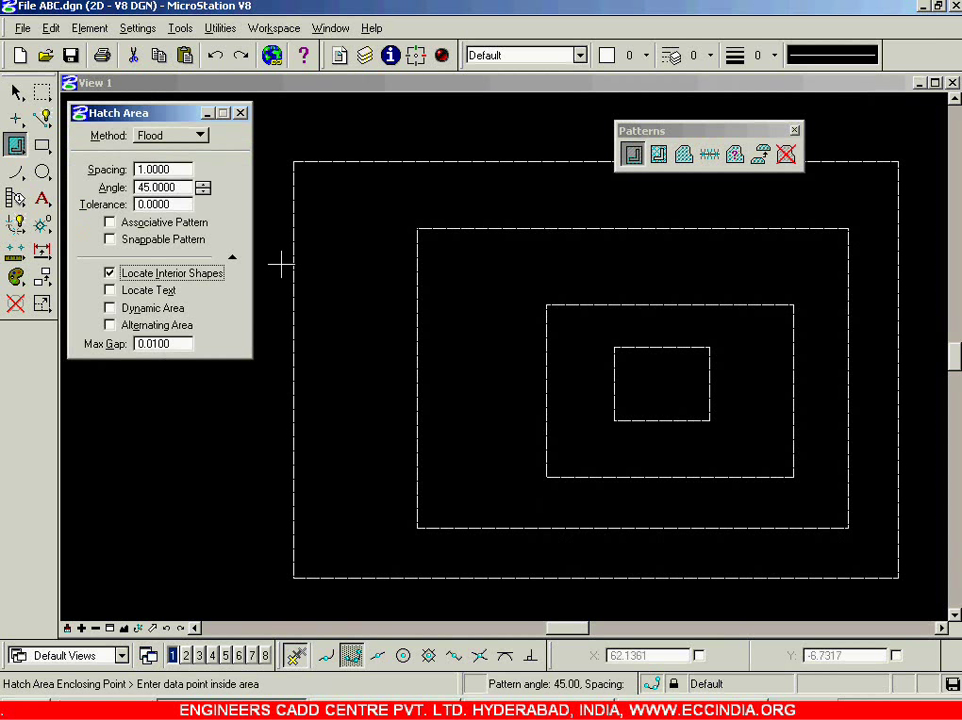
left_click(167, 326)
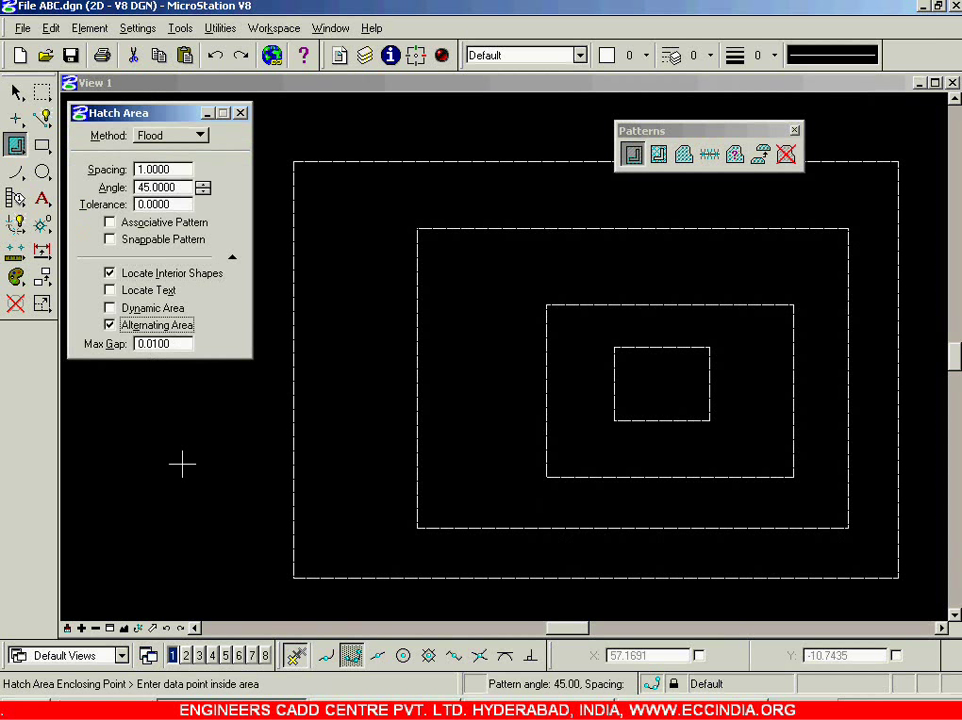
left_click(352, 241)
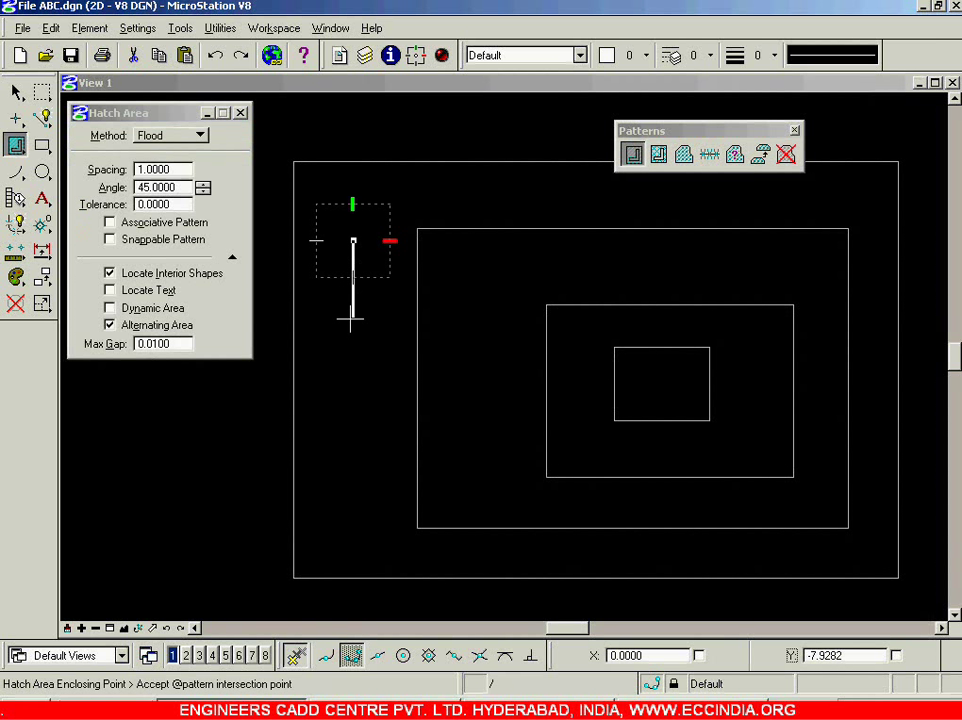
left_click(352, 319)
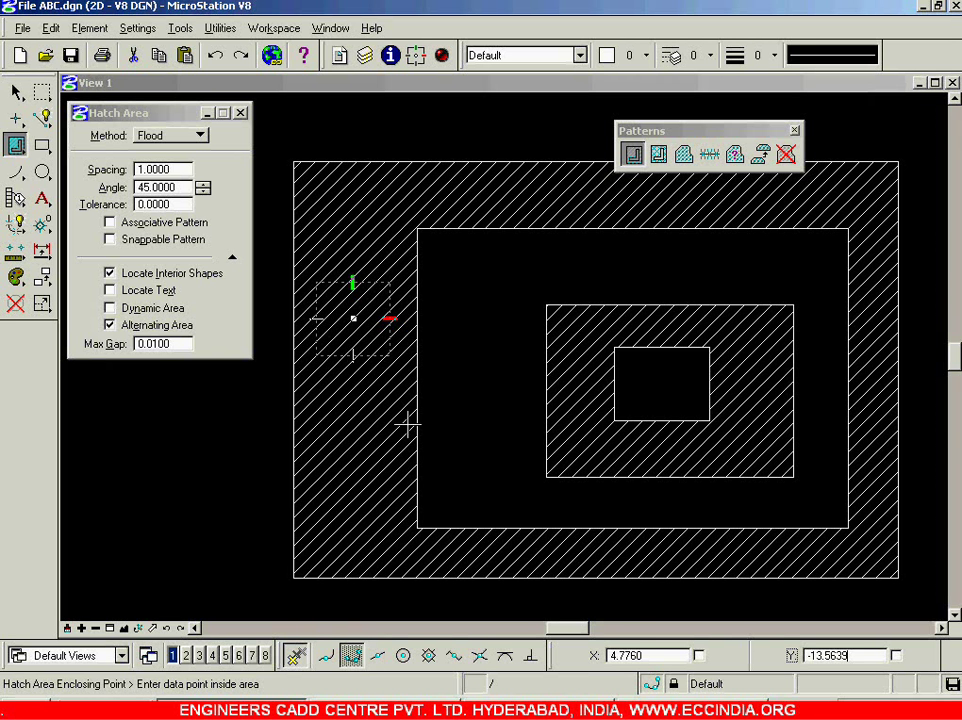
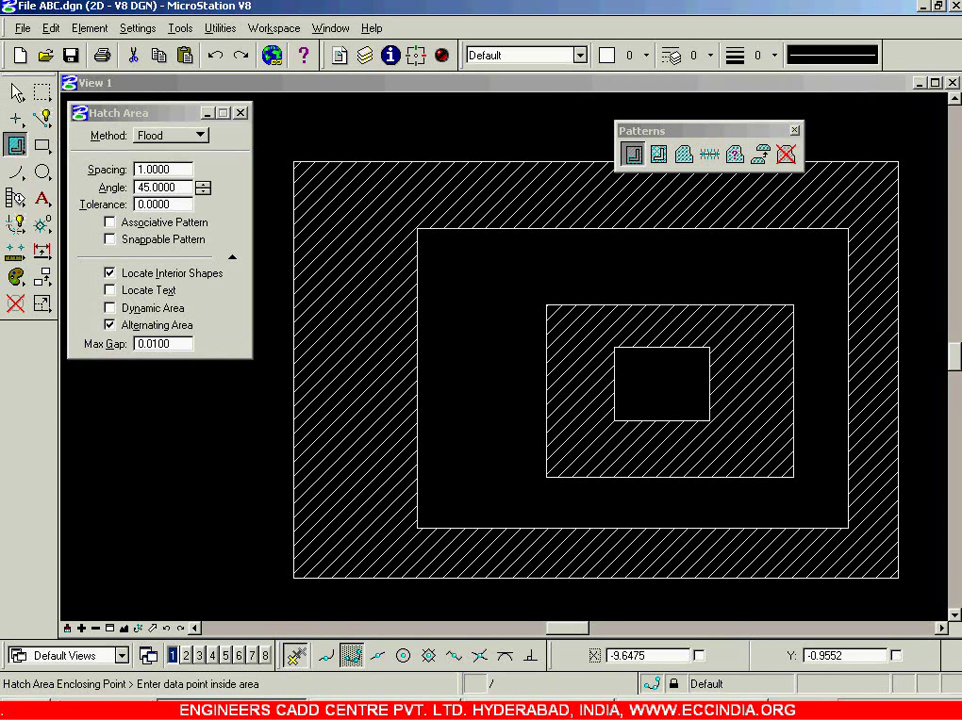
- Delete the hatch patterns from both the outermost ring and the ring around the smallest block
left_click(17, 92)
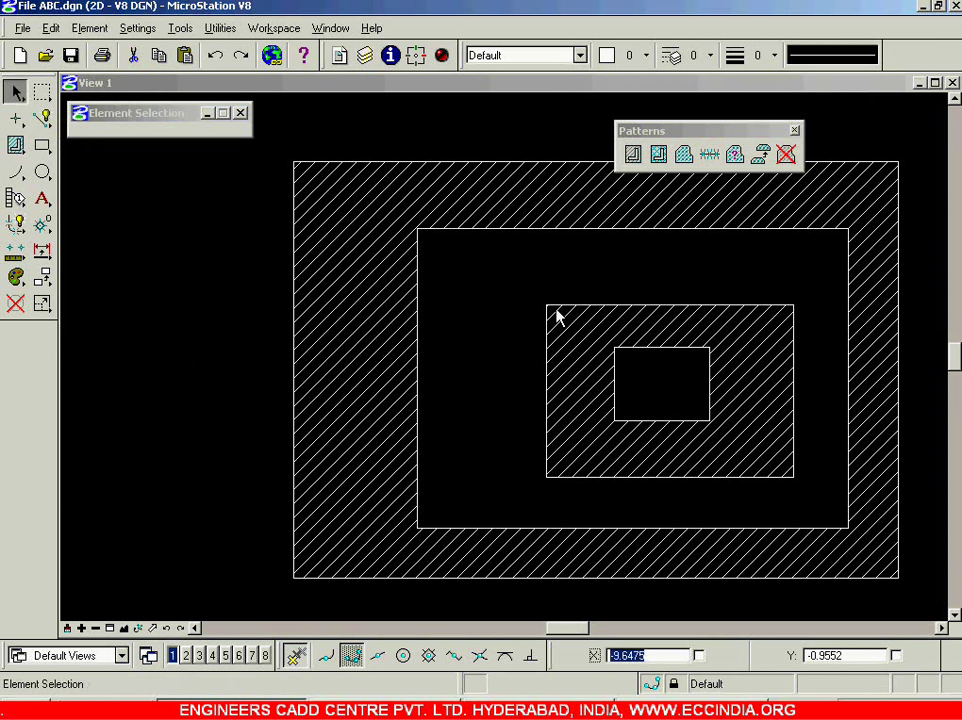
left_click(786, 154)
left_click(365, 275)
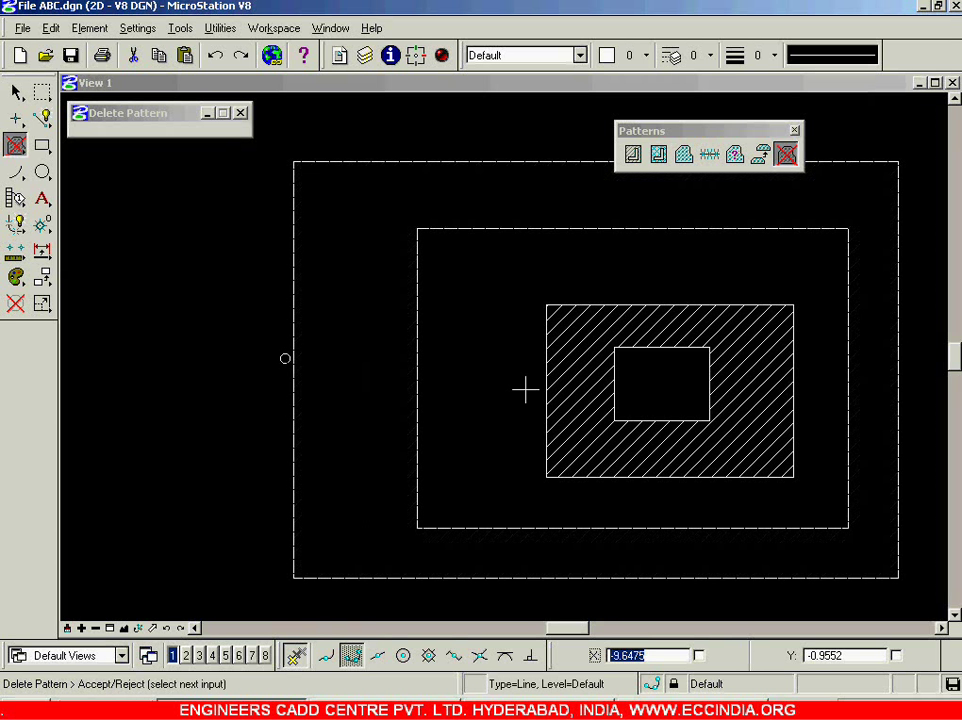
left_click(582, 359)
left_click(17, 92)
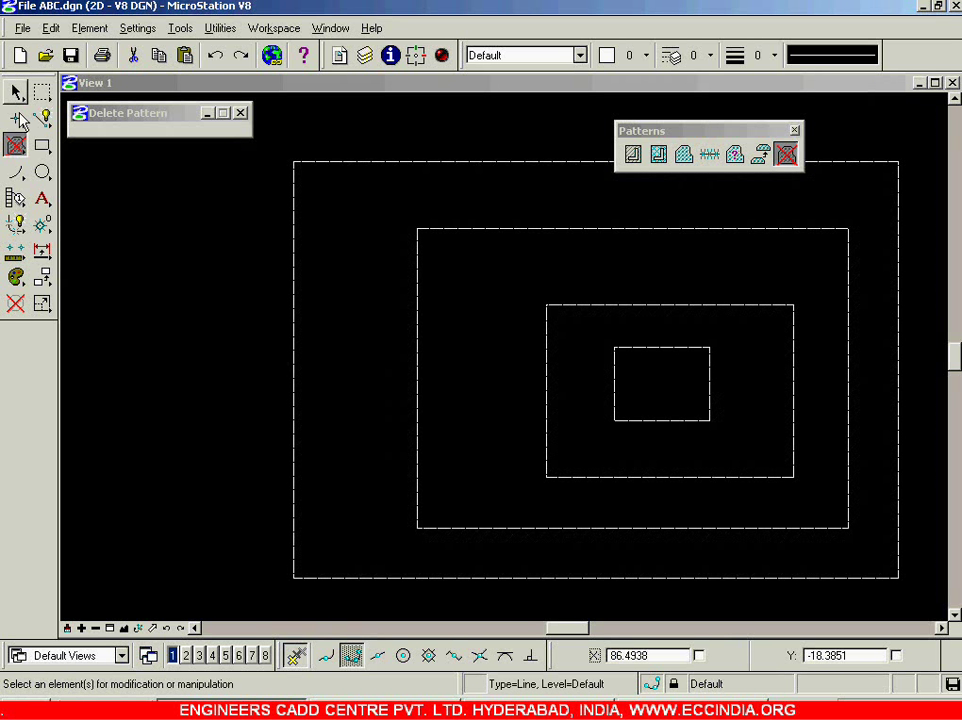
- Flood-hatch the ring around the smallest block at 1.0 spacing and 45°, with Locate Interior Shapes and Dynamic Area turned on
left_click(633, 154)
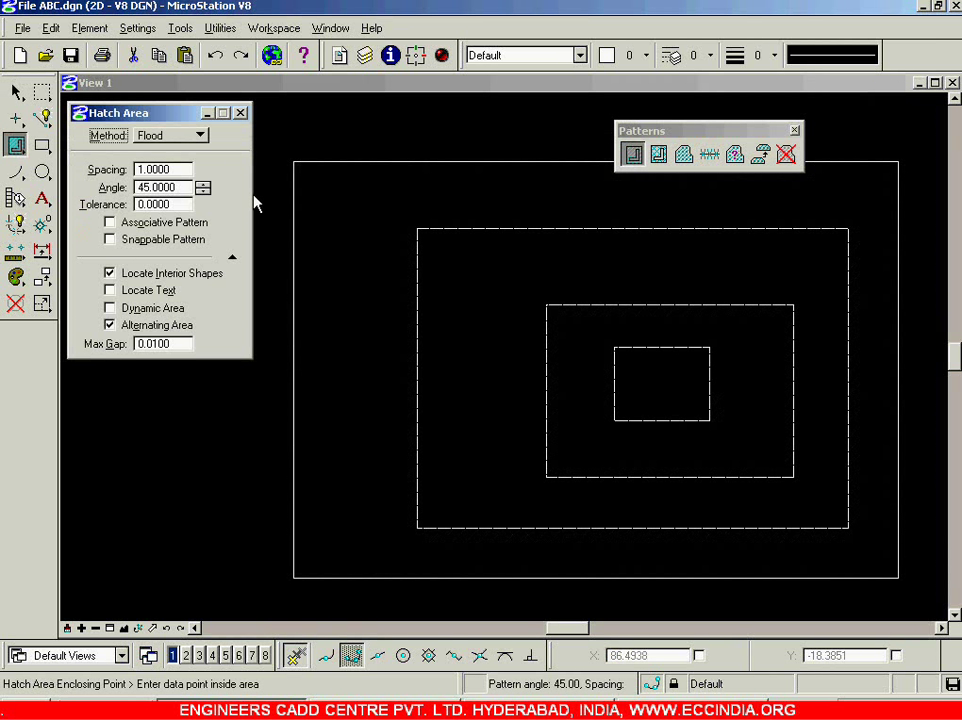
left_click(110, 308)
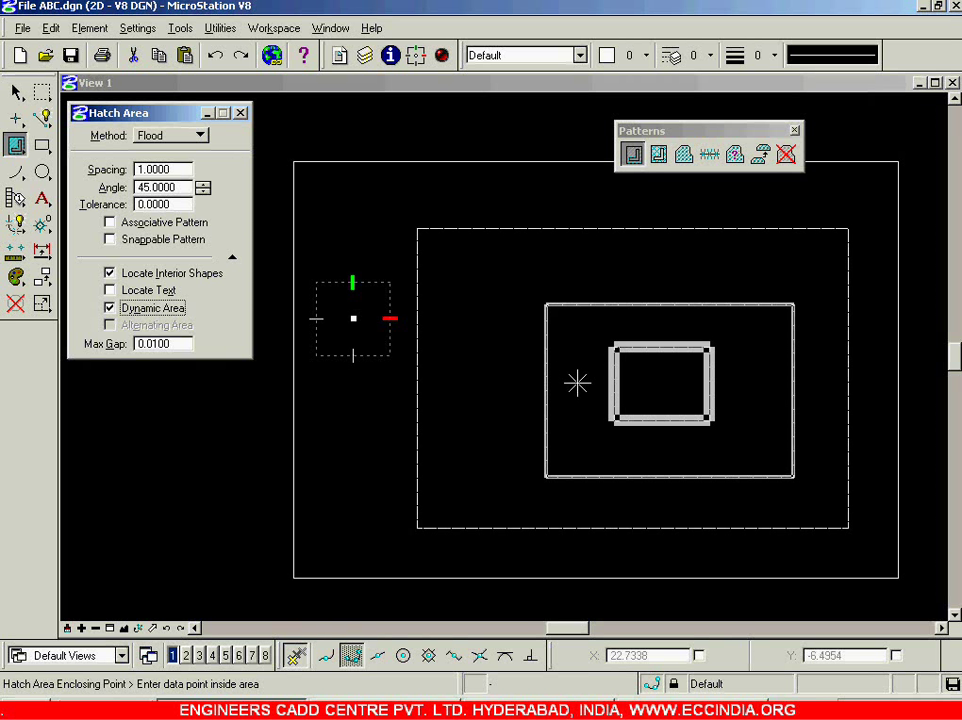
left_click(577, 381)
left_click(588, 434)
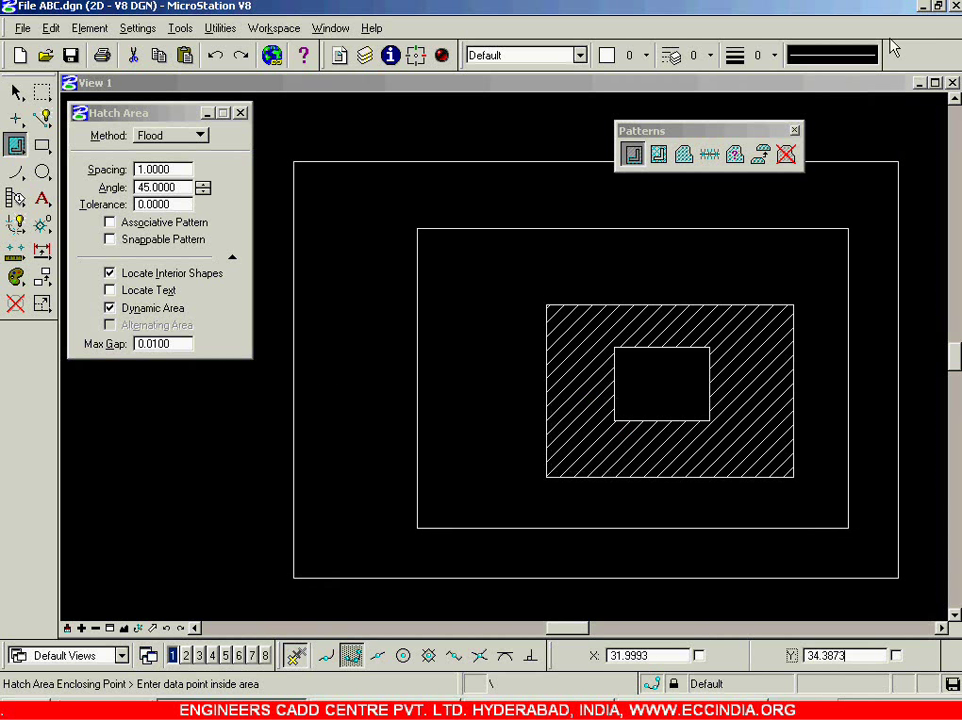
left_click(622, 306)
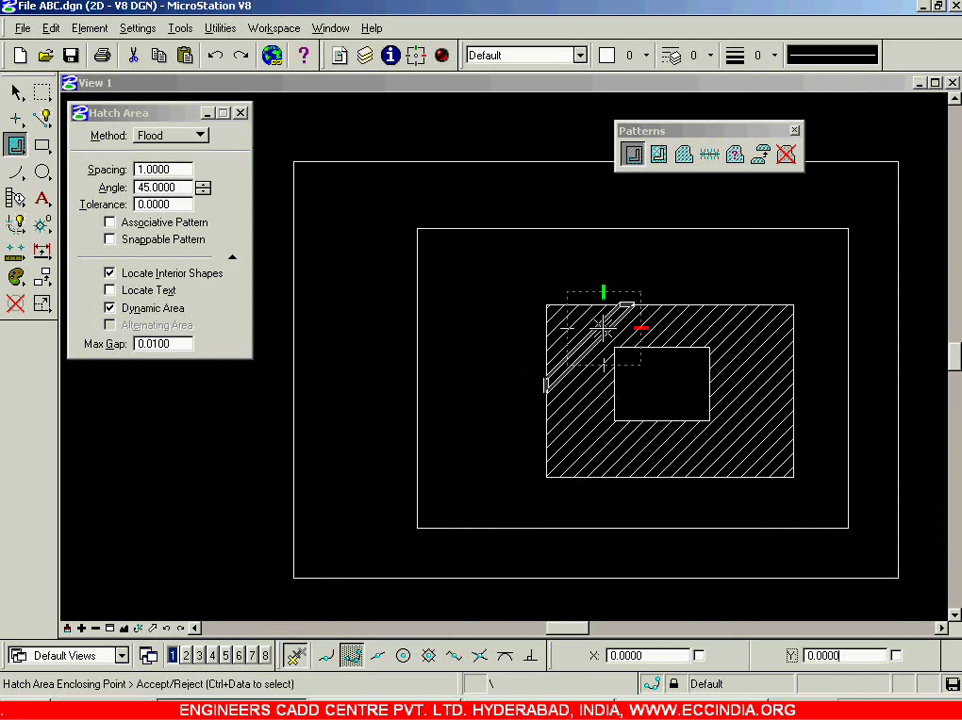
- Delete the hatch pattern surrounding the smallest block
left_click(787, 154)
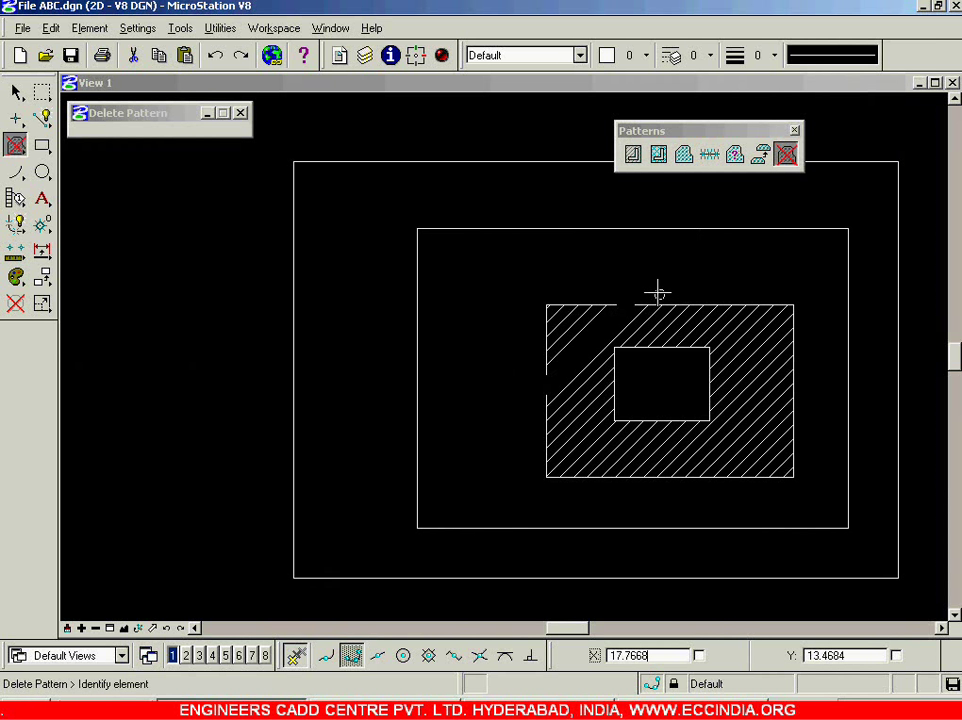
left_click(614, 317)
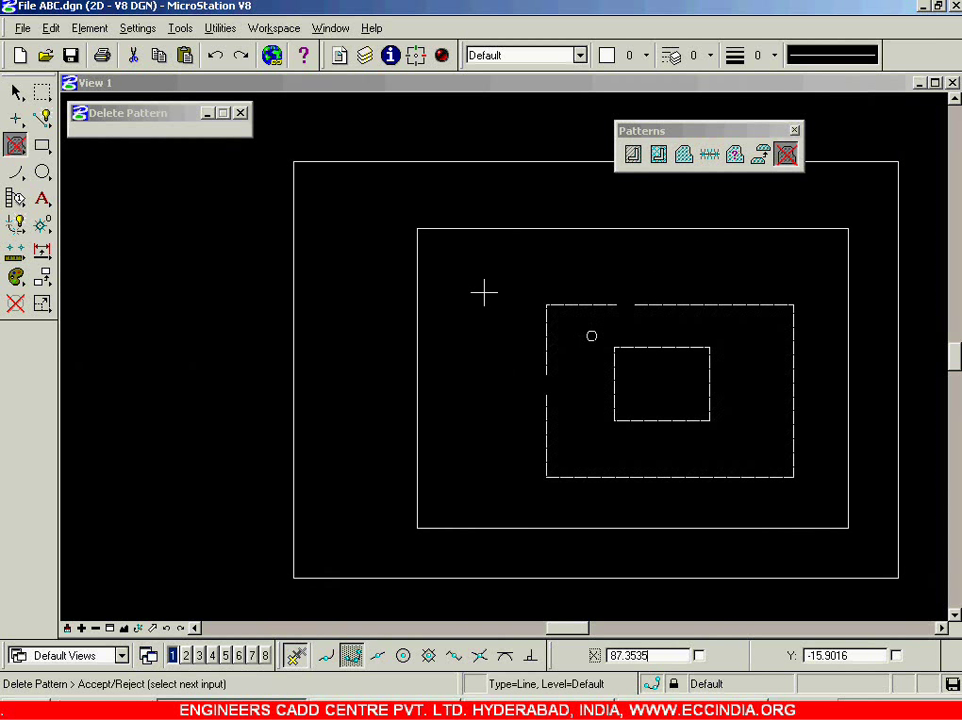
- Flood-hatch the ring between the second-largest and third-largest blocks at 1.0 spacing and 45°, with Locate Interior Shapes and Dynamic Area turned on
left_click(633, 154)
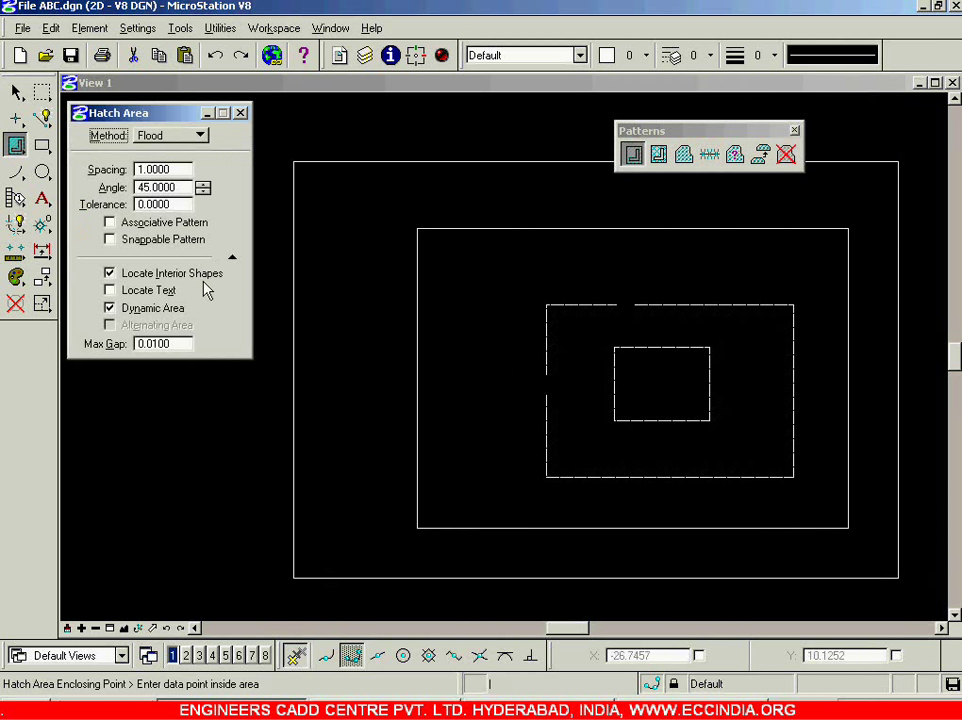
left_click(155, 312)
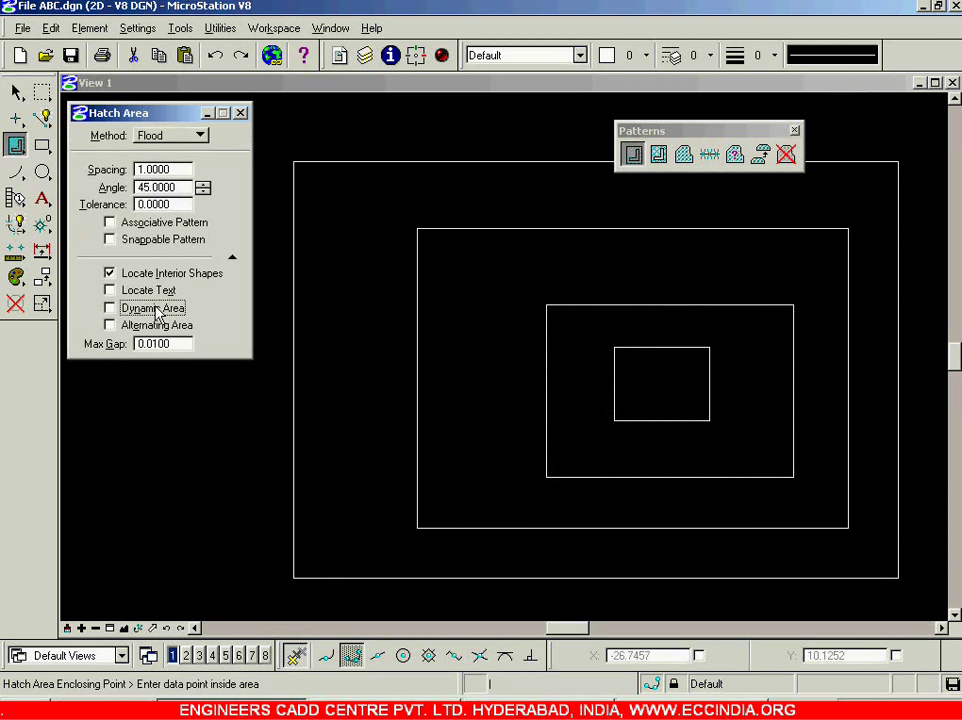
left_click(155, 310)
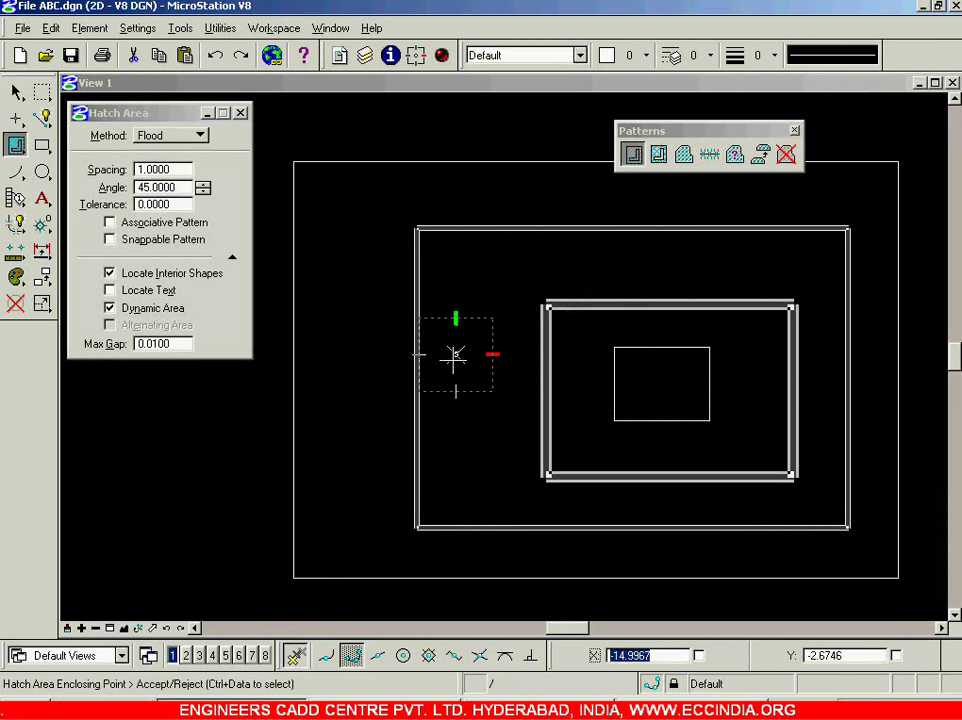
left_click(457, 427)
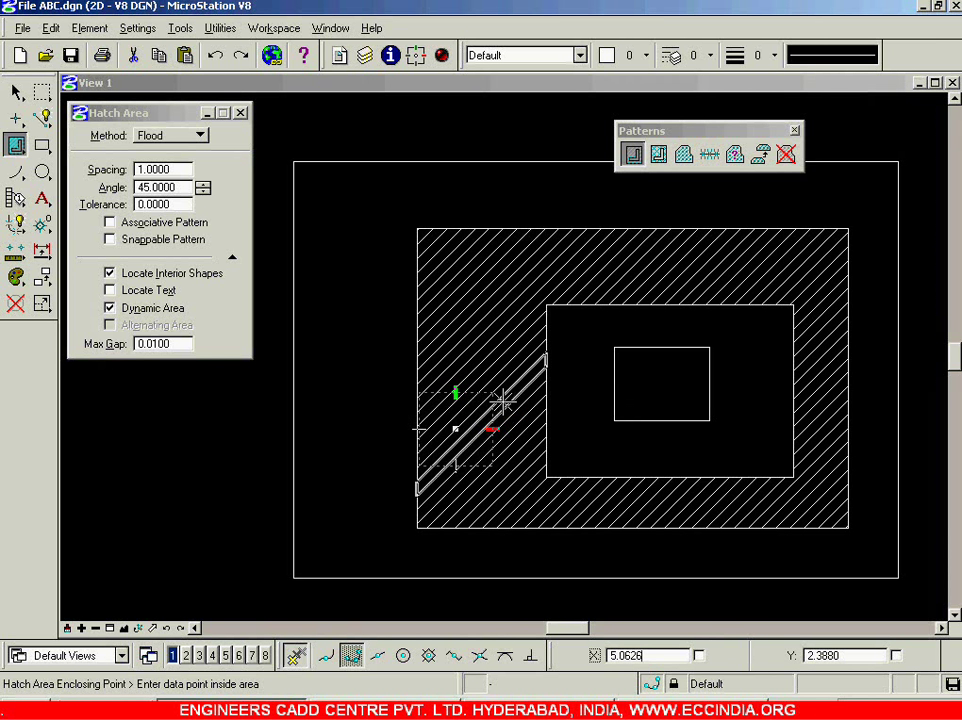
- Set the Hatch Area method to Points and shift its settings window slightly aside
left_click(197, 136)
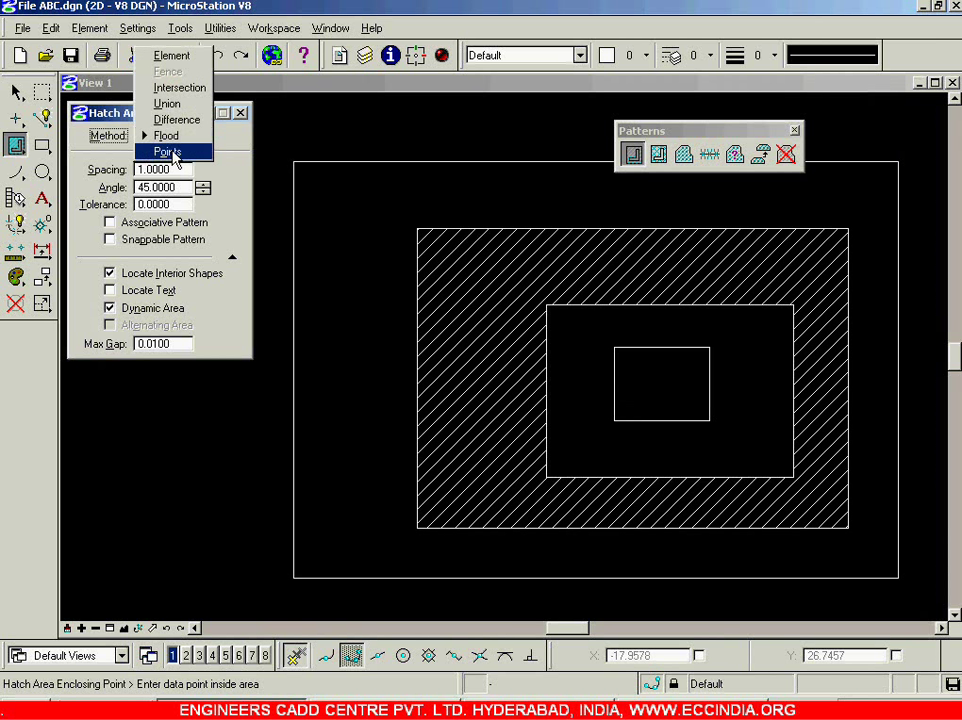
left_click(172, 153)
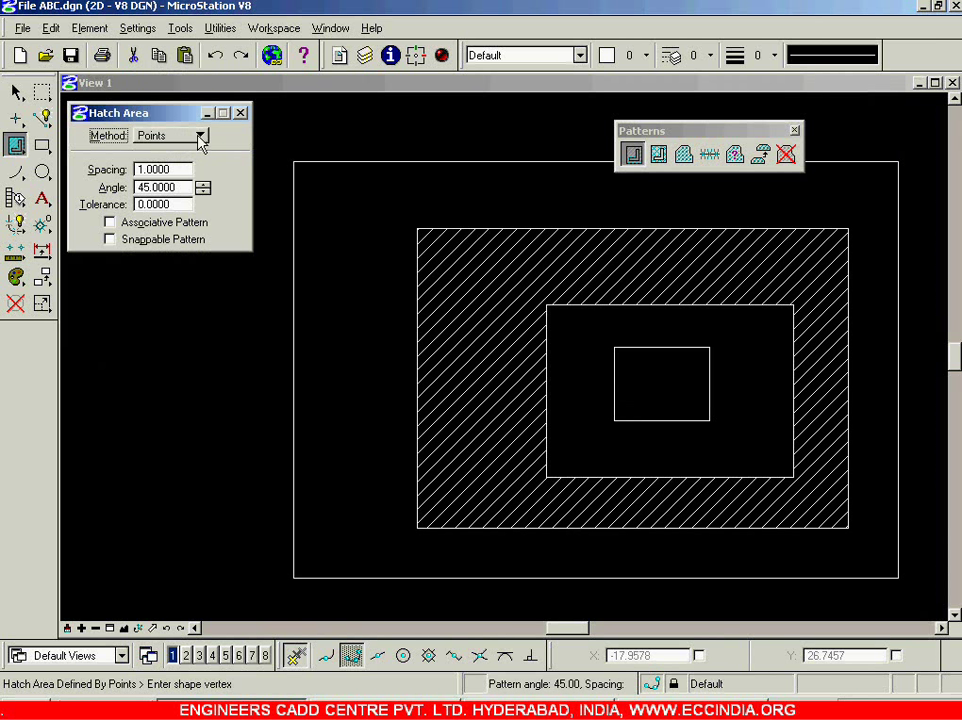
left_click_drag(180, 114, 201, 114)
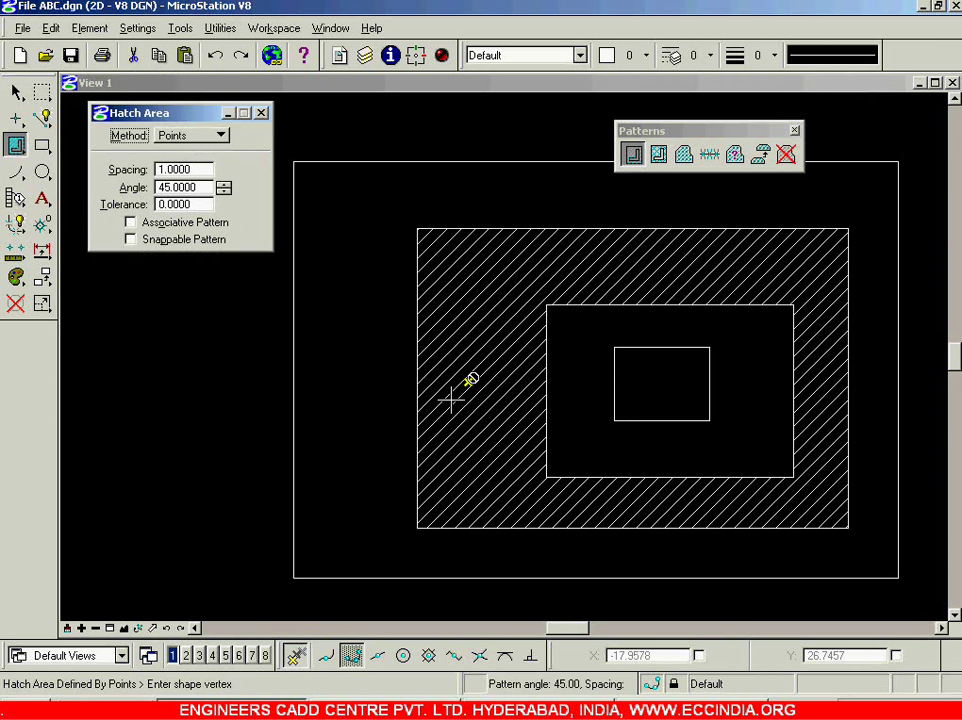
- Delete the hatch pattern from the ring between the second-largest and third-largest blocks
scroll(451, 397, "down", 2)
mouse_move(400, 366)
middle_mouse_down()
mouse_move(427, 305)
mouse_move(343, 343)
mouse_move(404, 371)
mouse_move(437, 306)
middle_mouse_up()
scroll(437, 306, "up", 1)
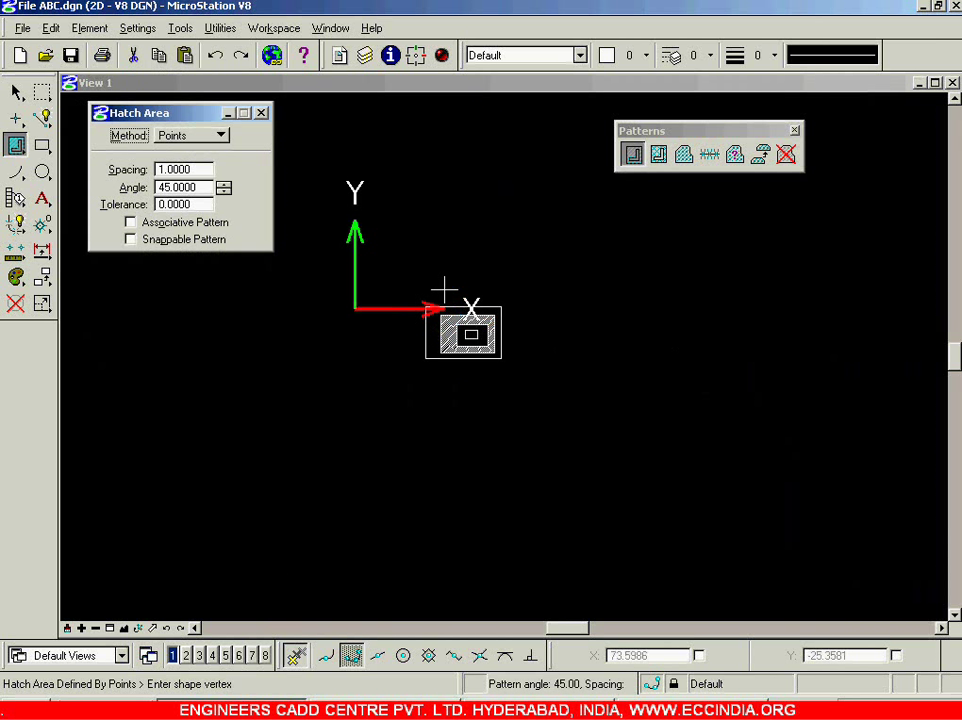
scroll(440, 286, "up", 2)
left_click(786, 153)
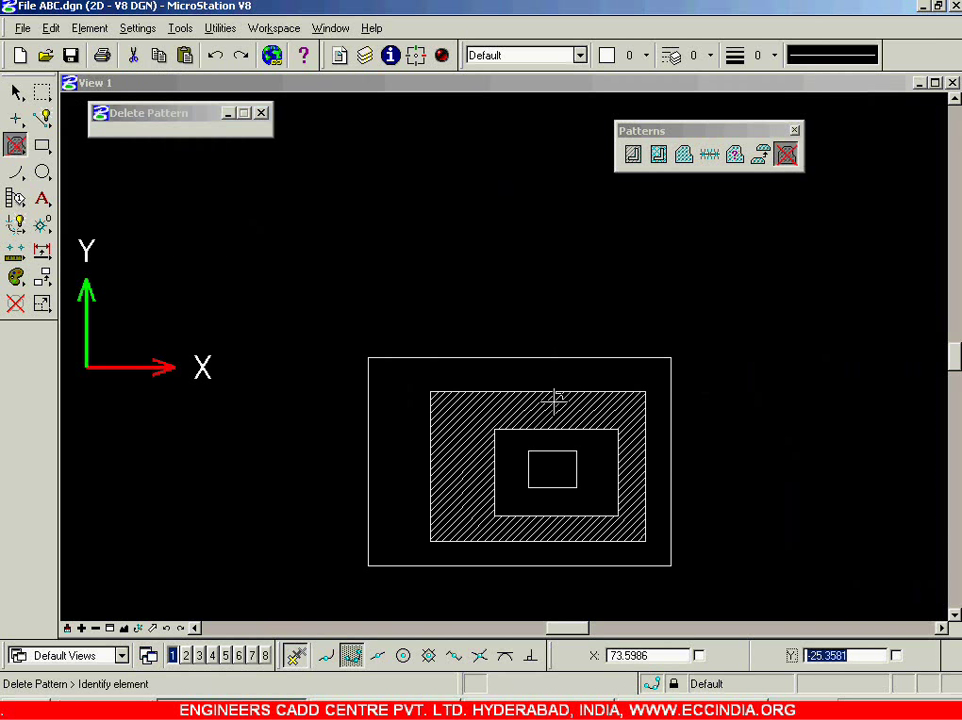
left_click(554, 394)
- Hatch an irregular seven-vertex area by Points at 1.0 spacing and 45°, from the outermost block's left corners across the inner blocks to above them
left_click(633, 153)
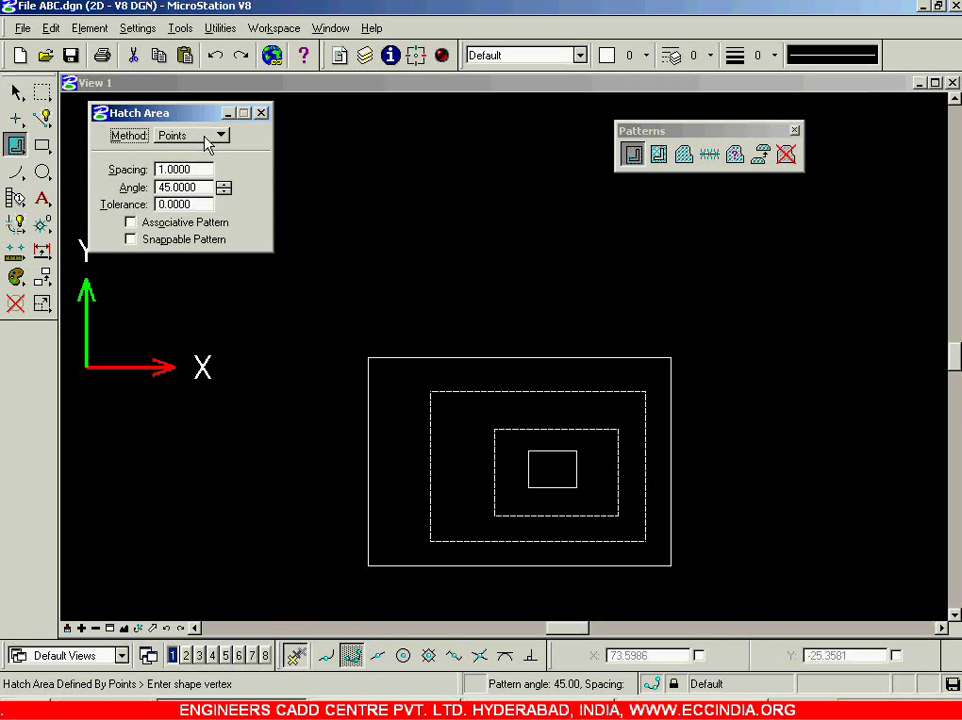
left_click(367, 358)
left_click(369, 565)
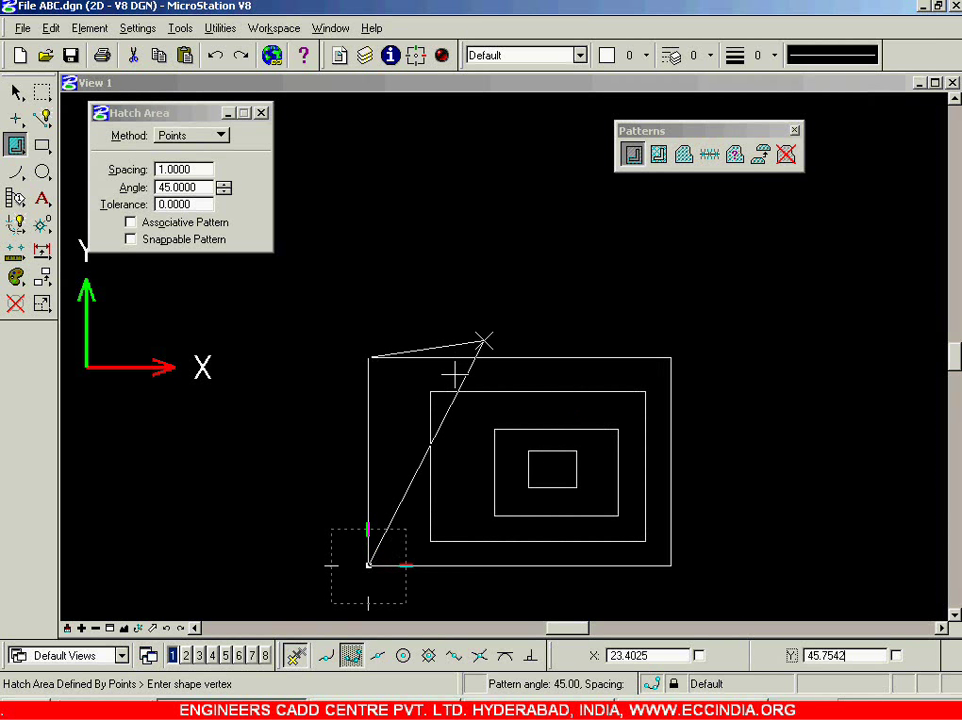
left_click(519, 565)
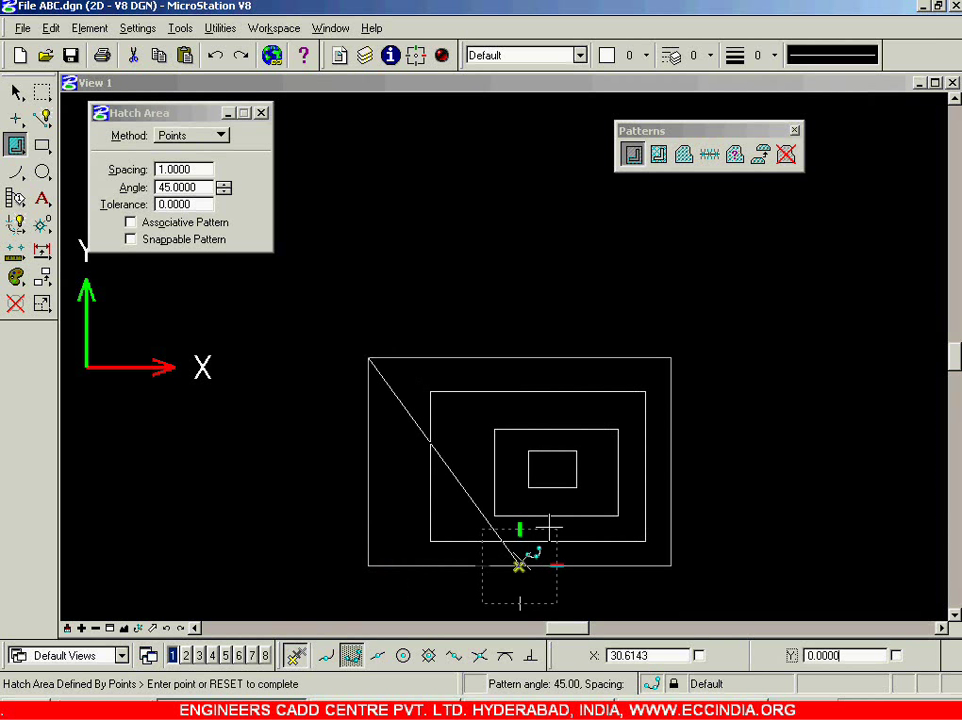
left_click(576, 486)
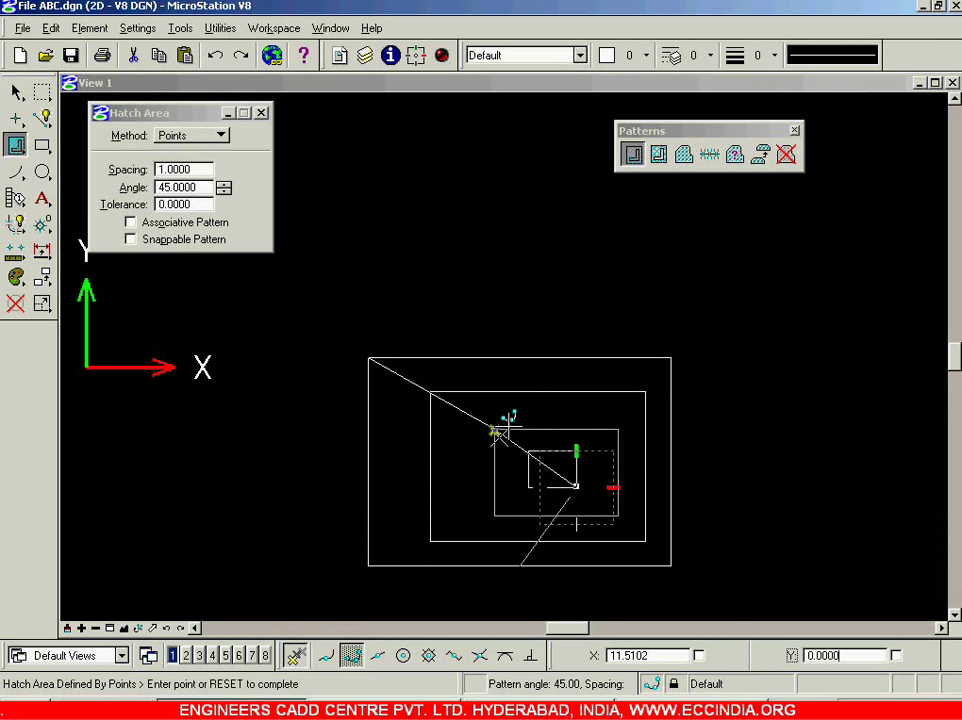
left_click(555, 430)
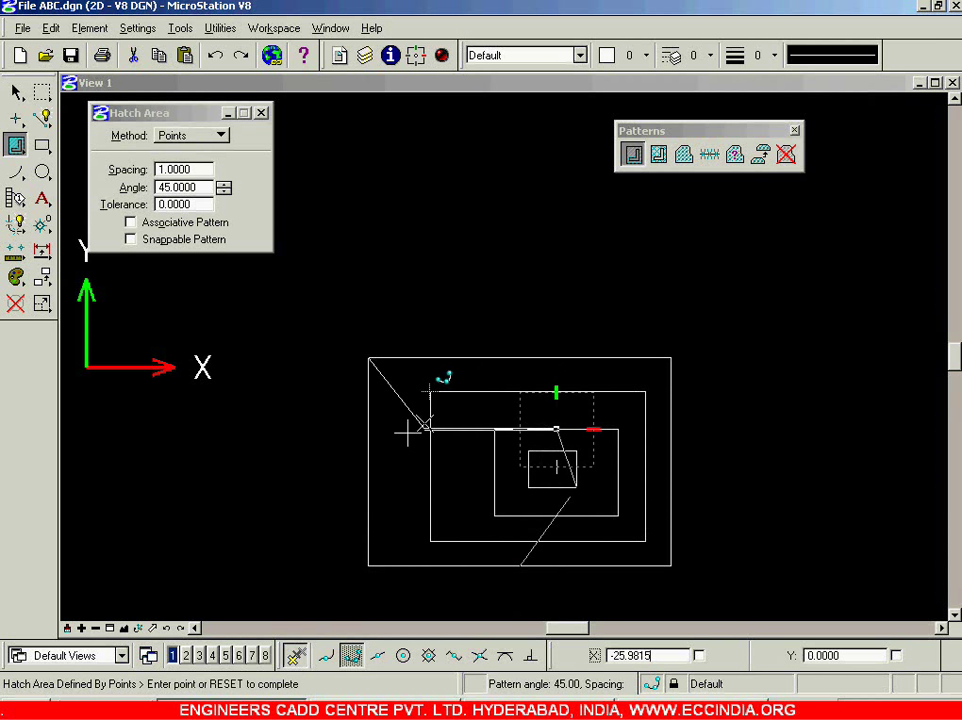
left_click(428, 466)
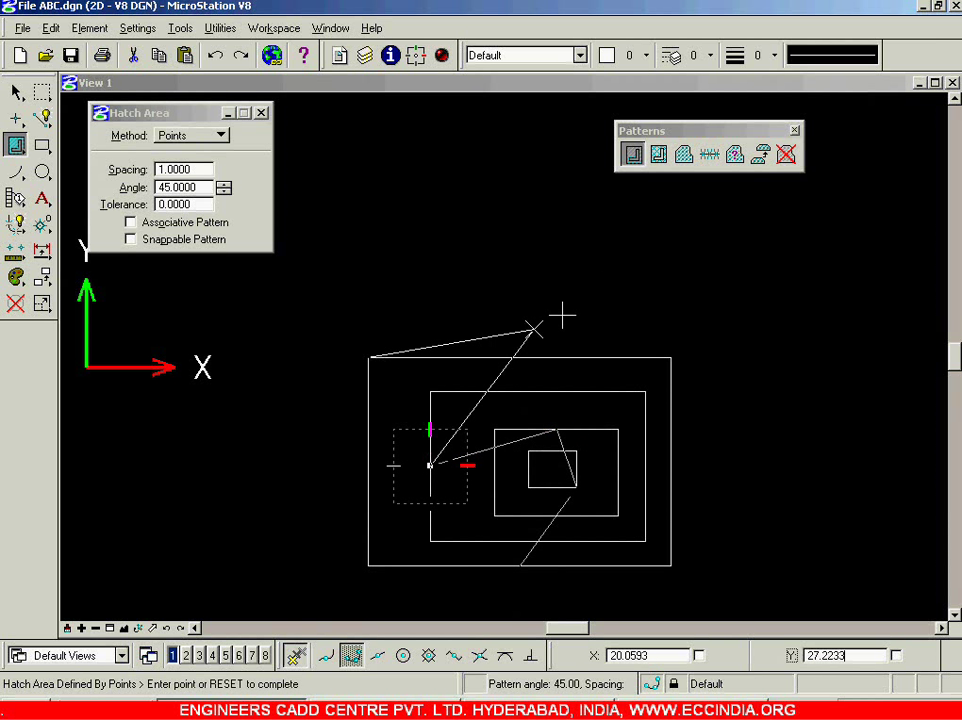
left_click(605, 252)
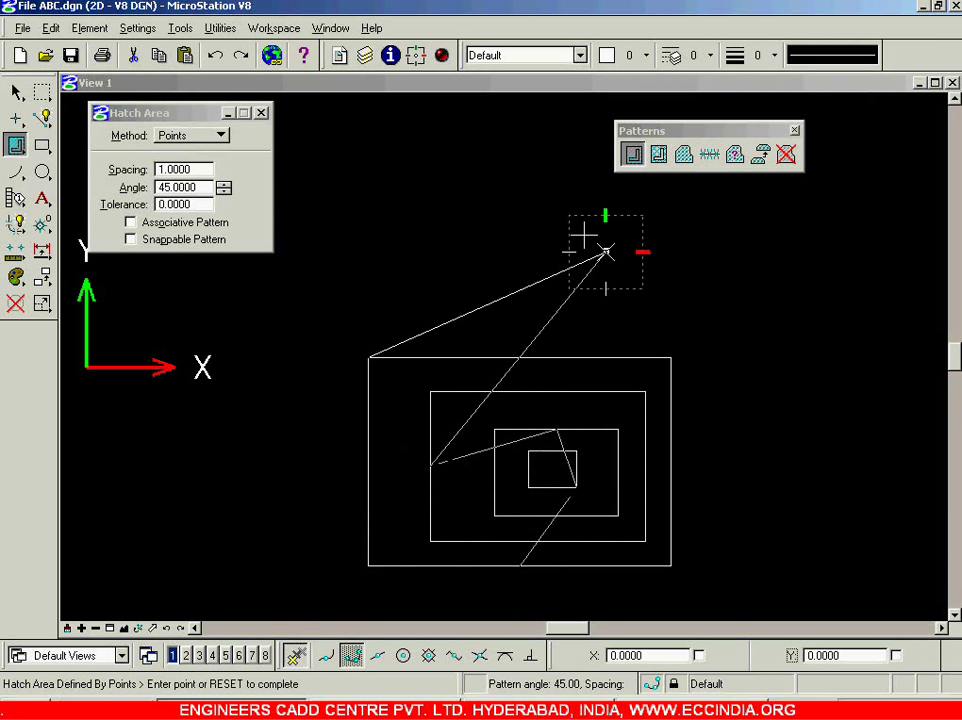
right_click(527, 208)
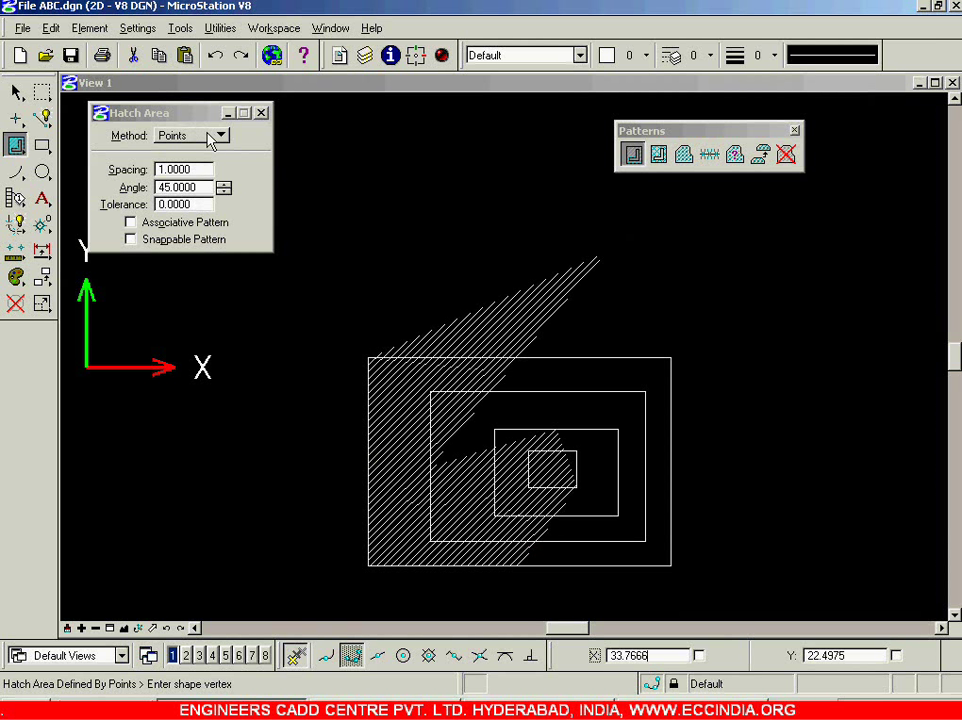
- Hatch a freehand three-point triangle in the empty space right of the nested blocks, using Points at 1.0 spacing and 45°
left_click(826, 252)
left_click(741, 346)
left_click(842, 447)
right_click(873, 333)
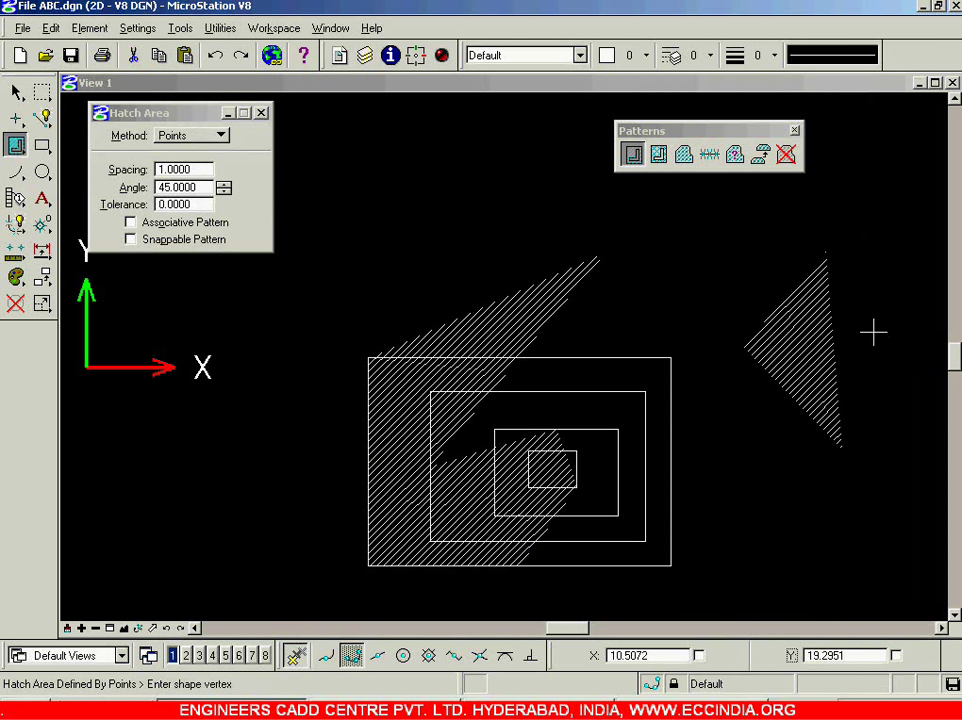
- Compare the available methods and the spacing and angle settings of Hatch Area with those of Crosshatch Area
left_click(222, 136)
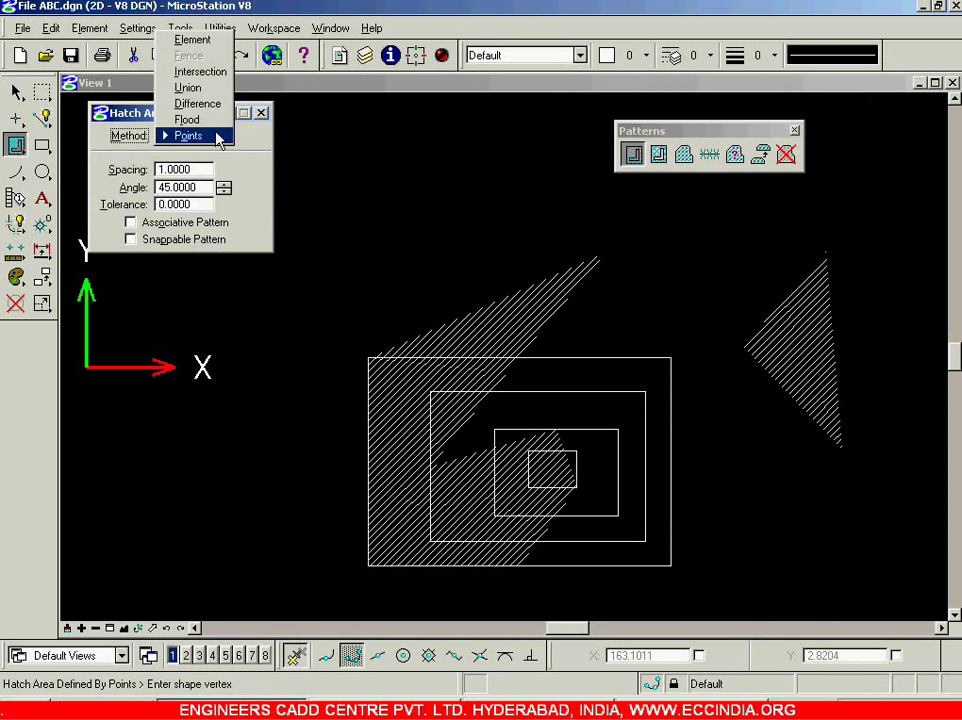
left_click(150, 118)
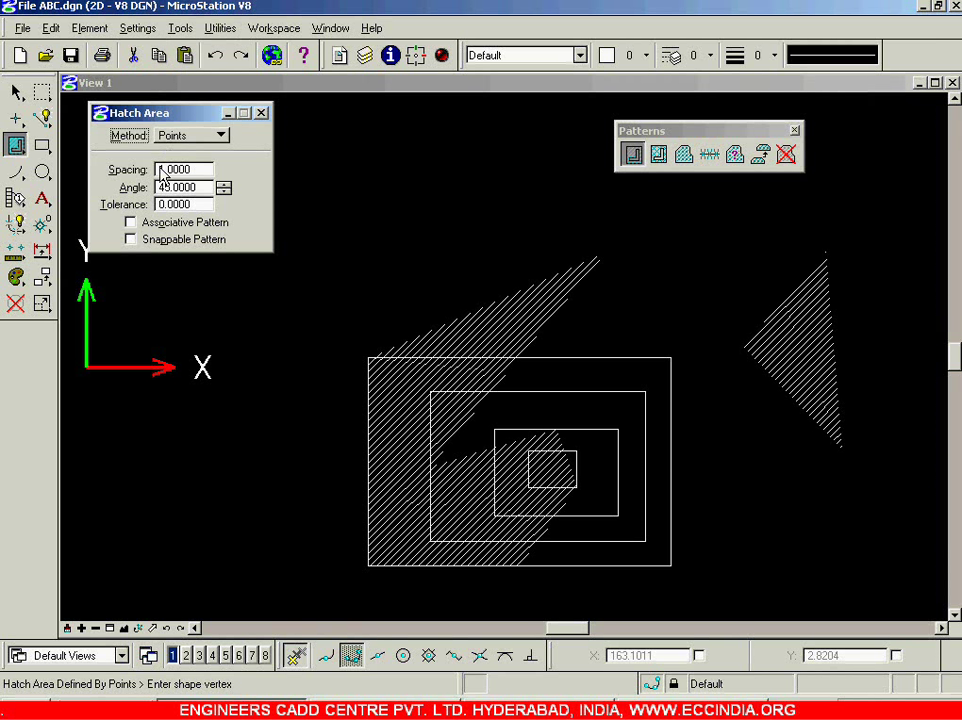
left_click(659, 157)
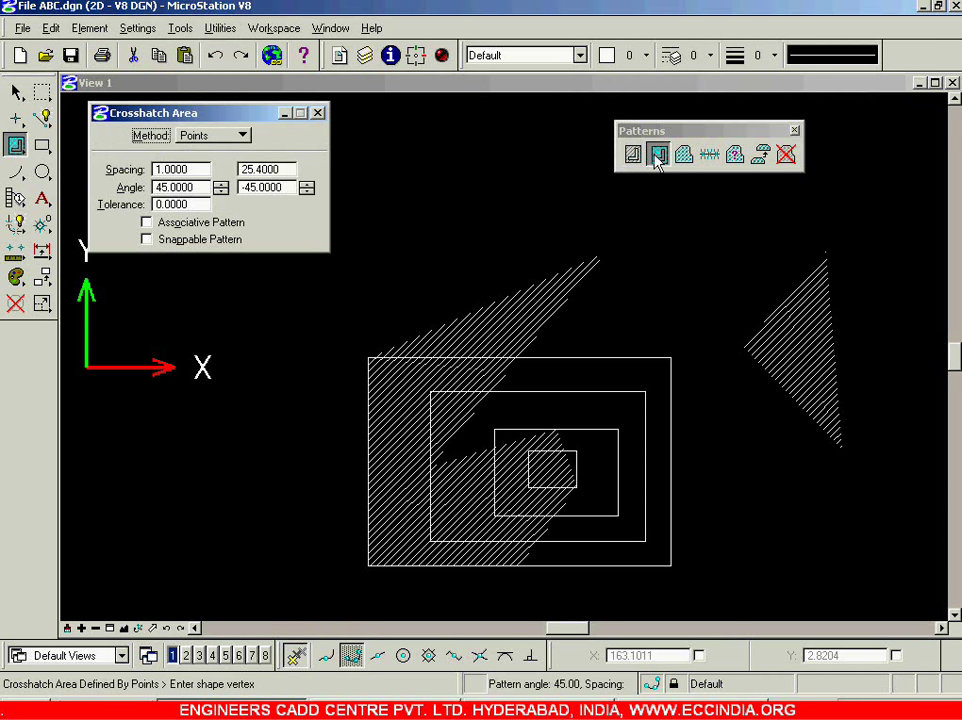
left_click(242, 139)
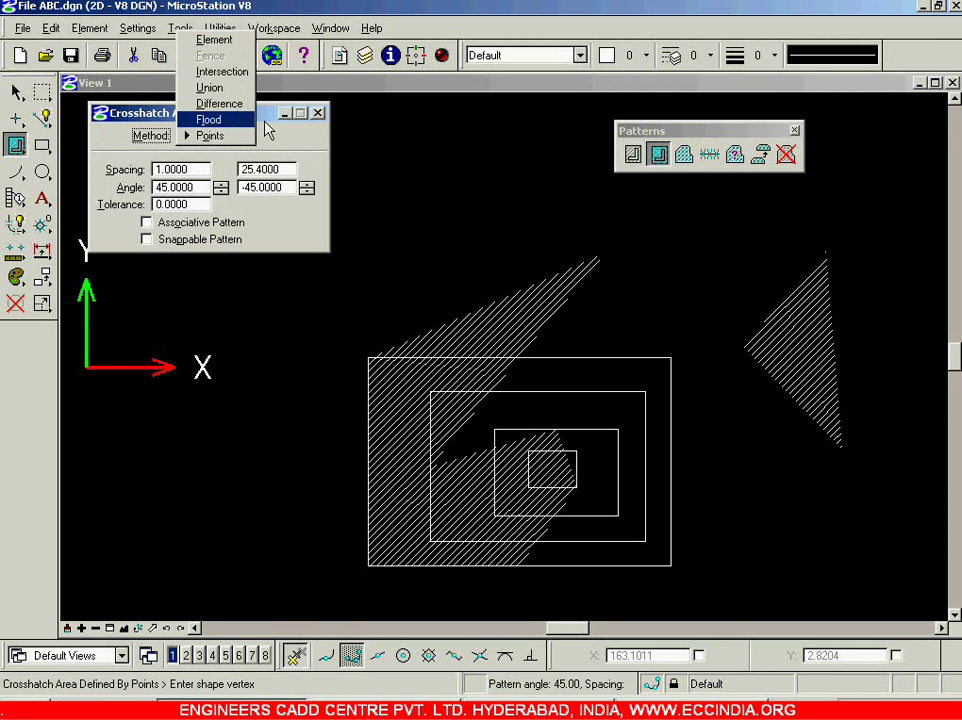
left_click(212, 135)
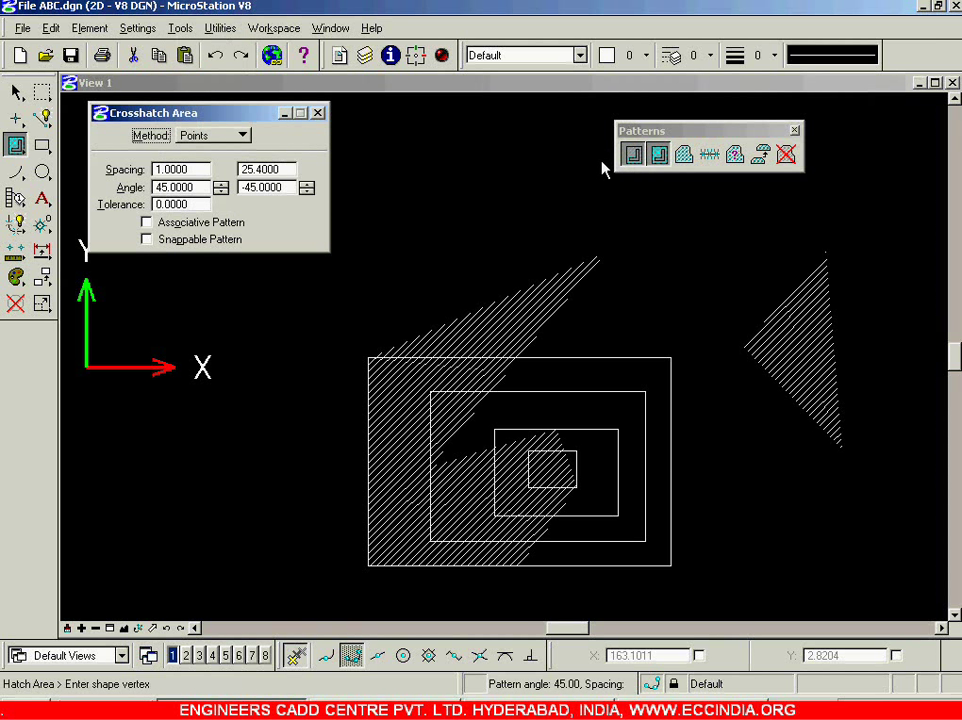
left_click(632, 153)
left_click(224, 135)
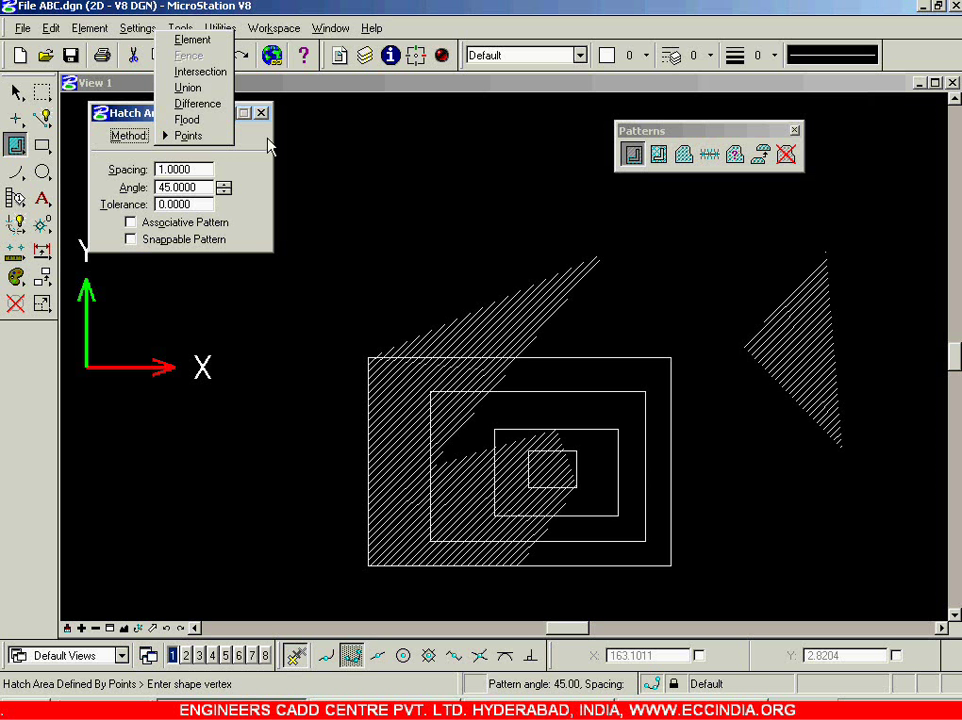
left_click(658, 155)
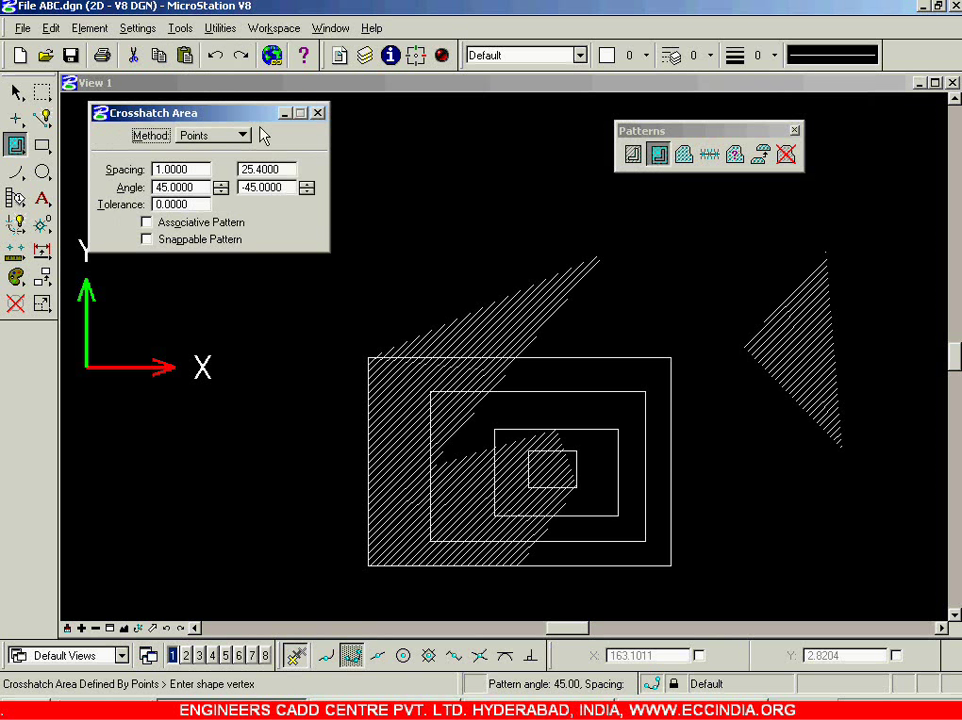